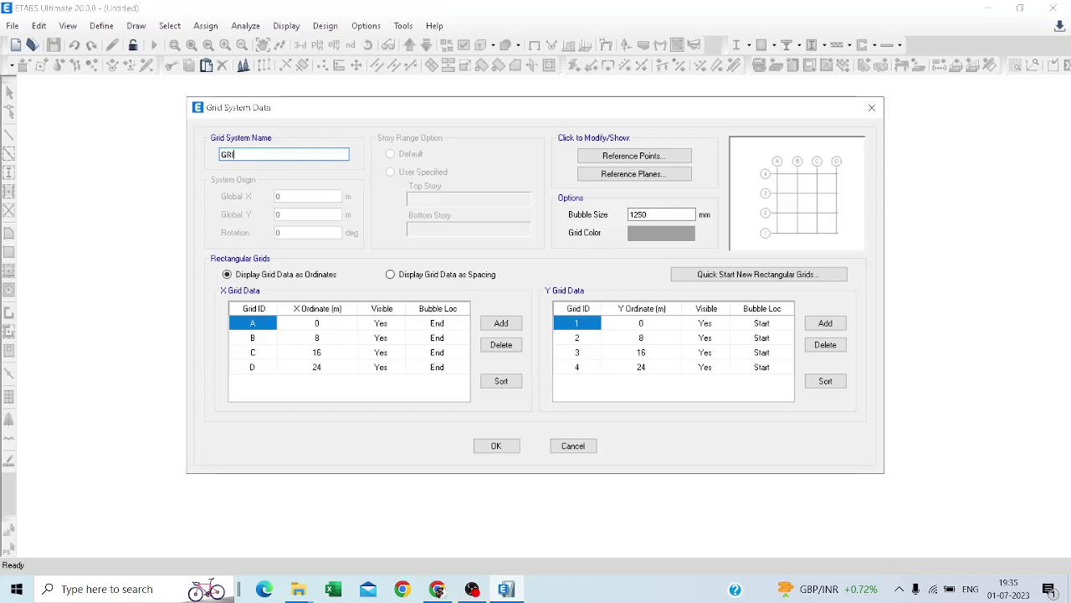
- Name the grid system GRID and set the X ordinates of grid lines B, C and D to 5, 15 and 25 m
type("D")
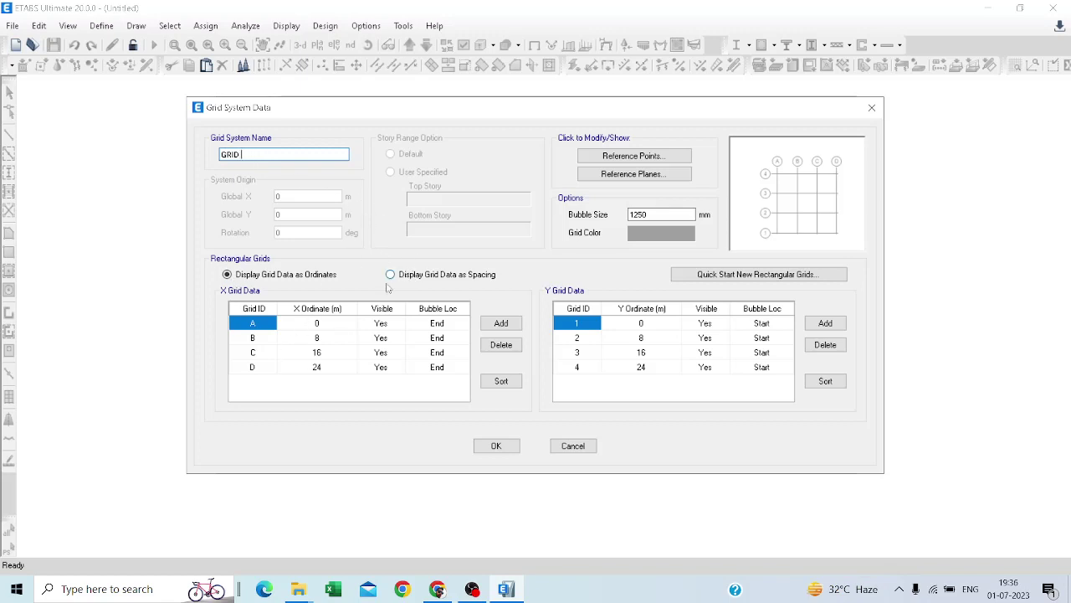
left_click(290, 327)
left_click(259, 325)
left_click(320, 327)
left_click(329, 338)
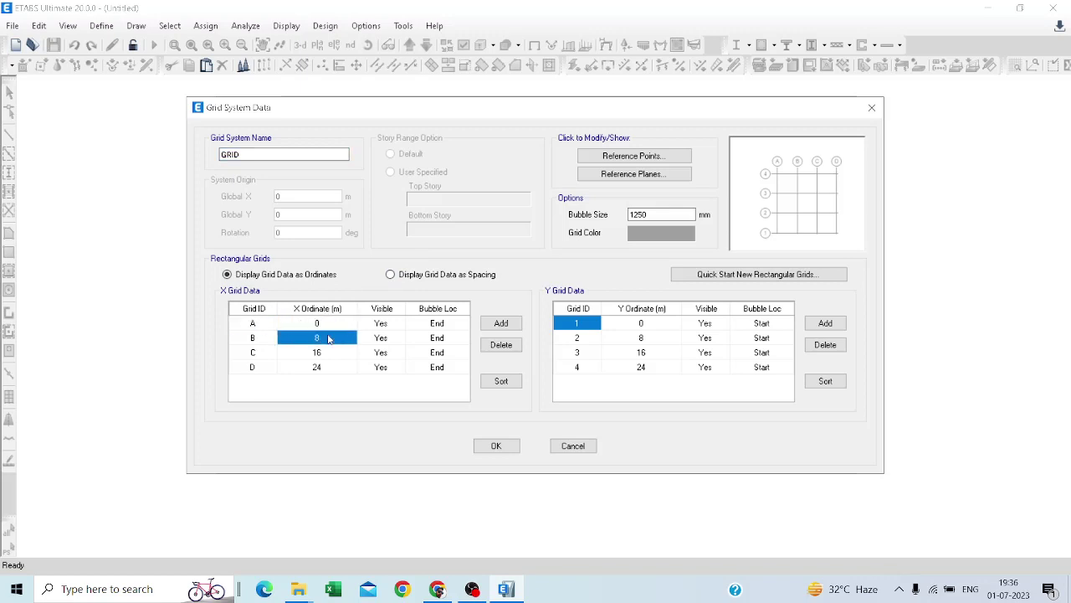
type("5")
left_click(337, 355)
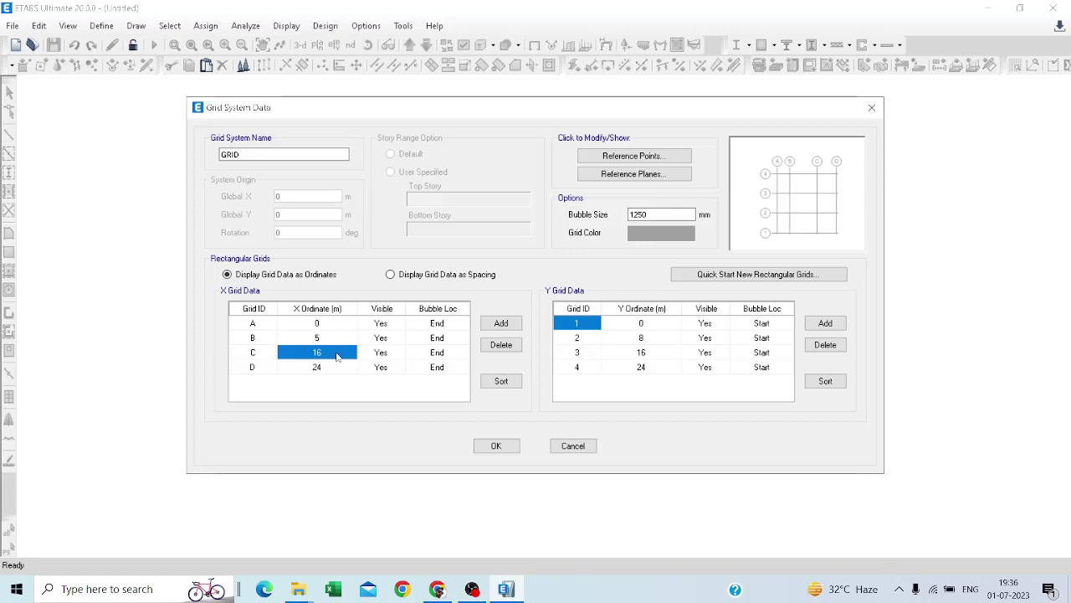
type("5")
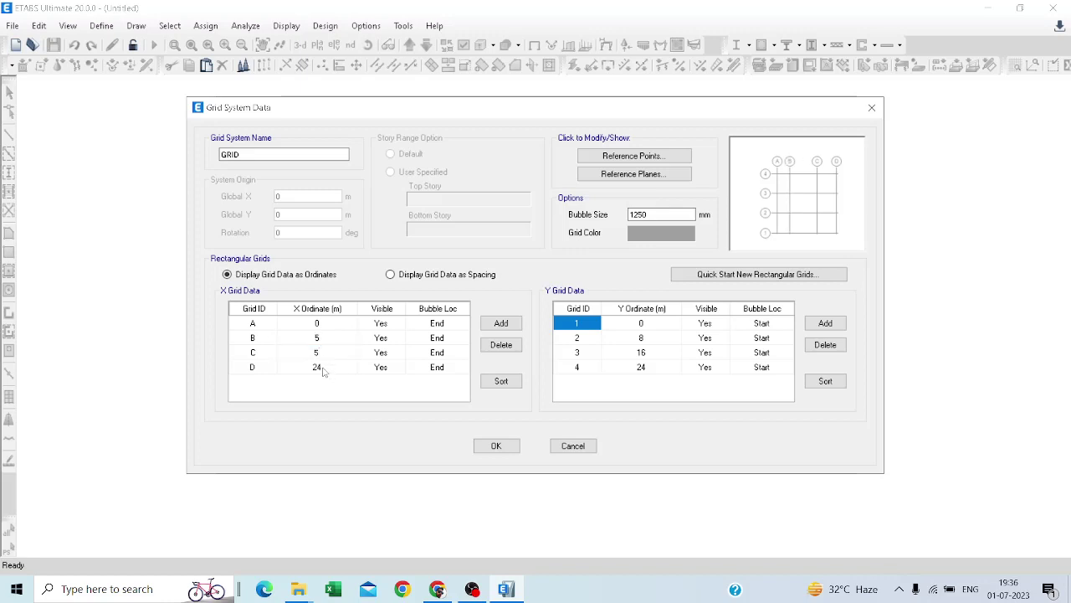
left_click(323, 371)
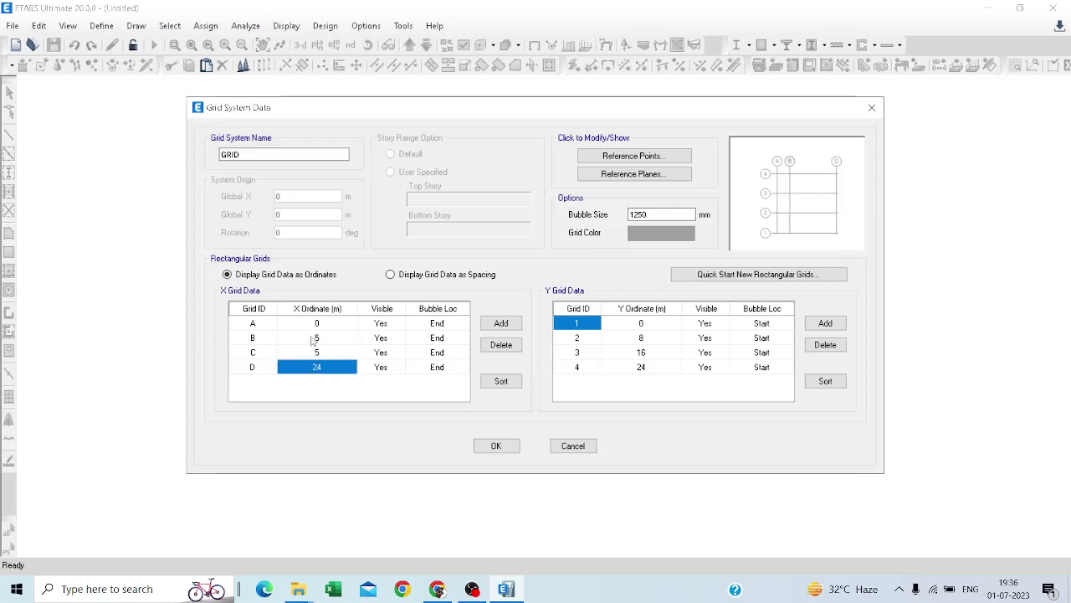
left_click(319, 357)
left_click(319, 356)
type("1")
left_click(325, 371)
type("25")
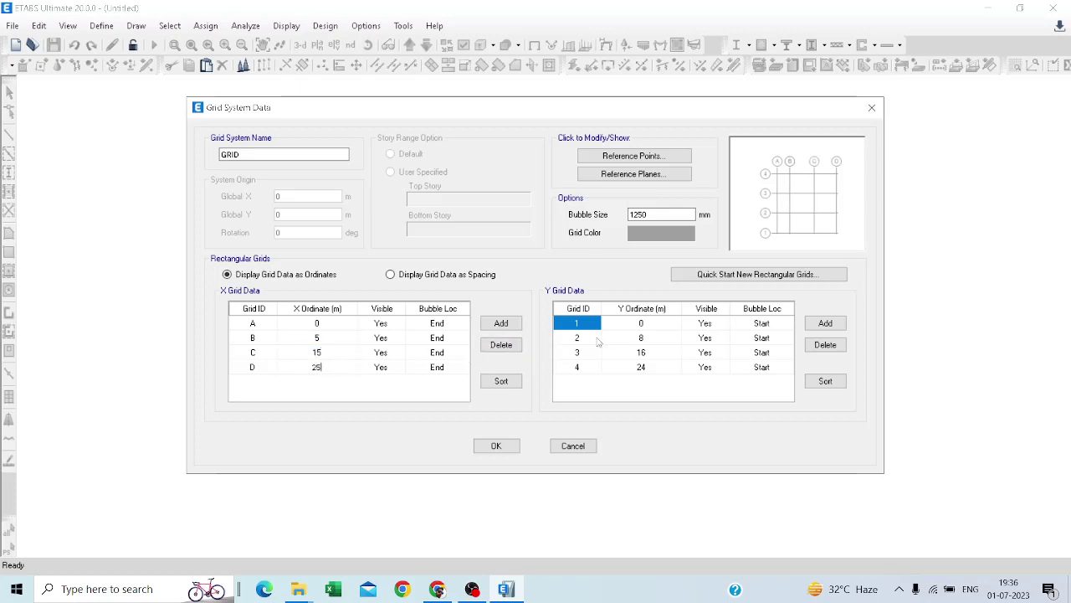
- Set the Y ordinates of grid lines 2, 3 and 4 to 5, 10 and 15 m and create the grid-only model
left_click(678, 323)
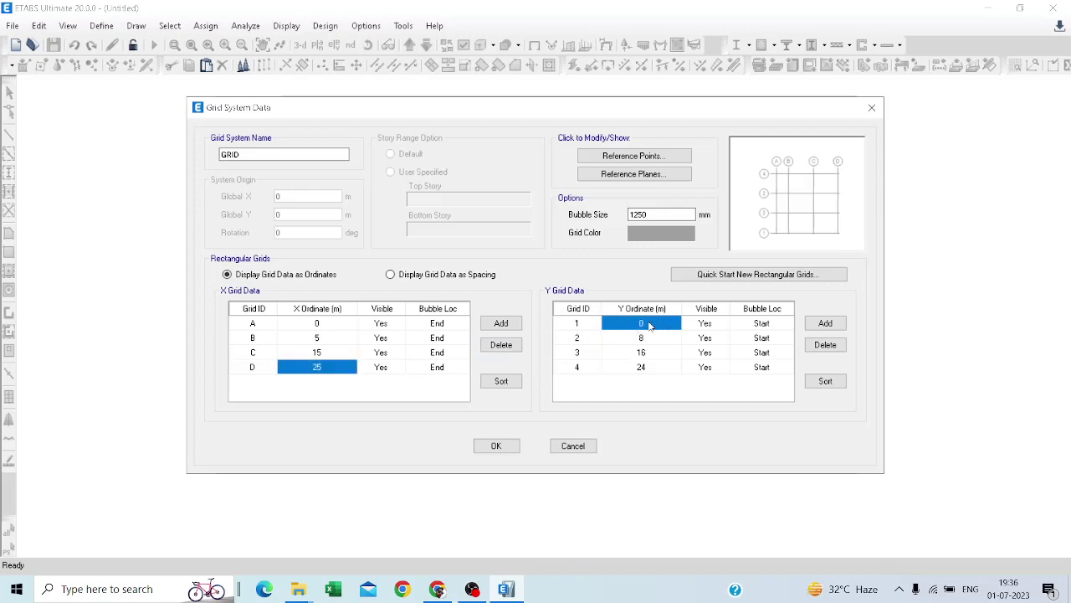
left_click(650, 326)
left_click(650, 338)
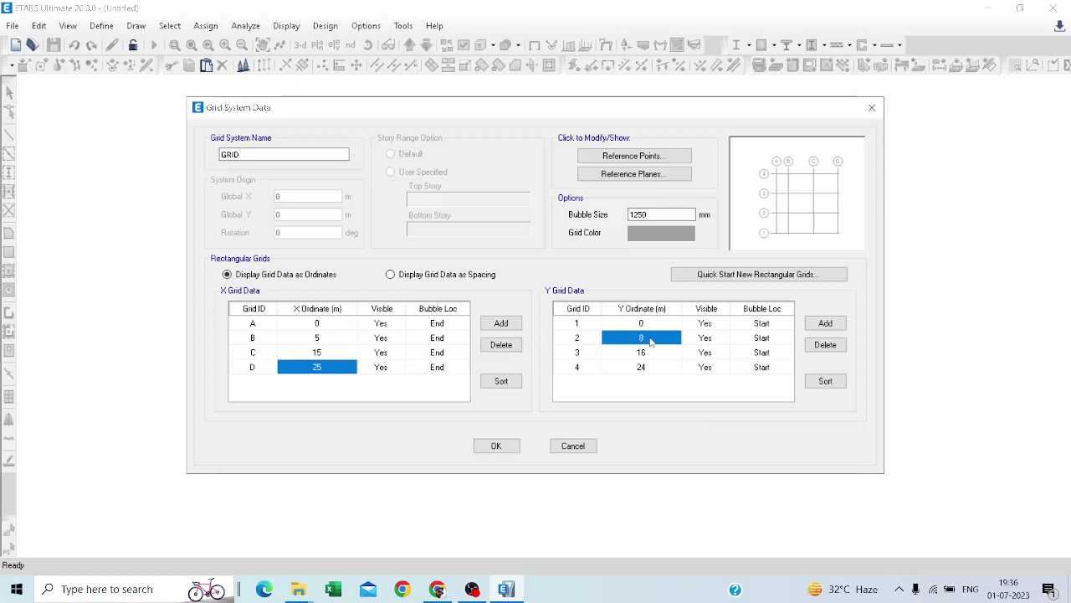
type("5")
left_click(649, 355)
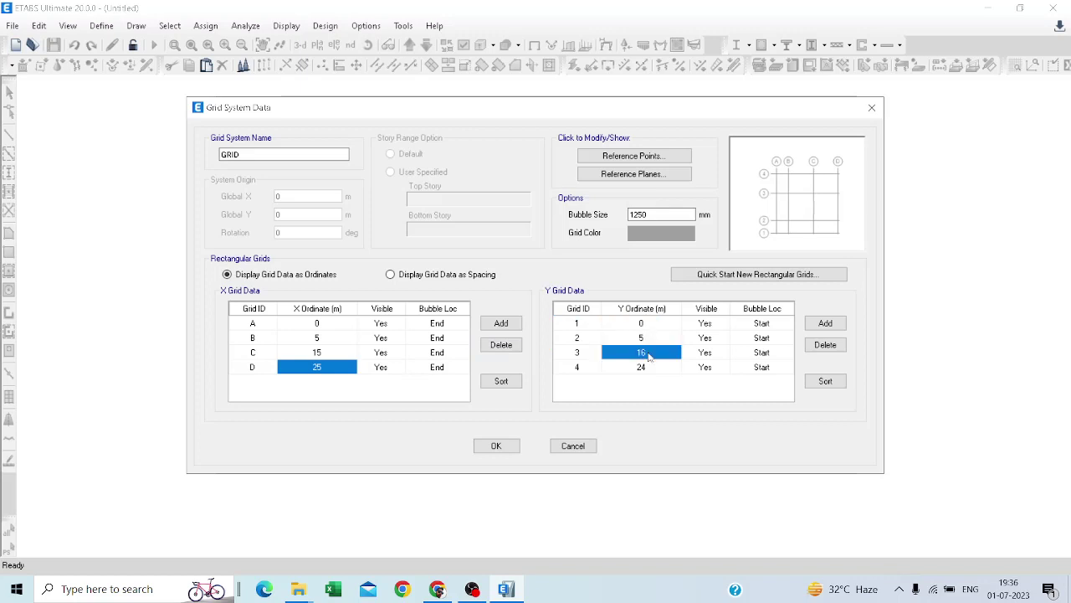
type("10")
left_click(650, 369)
type("1")
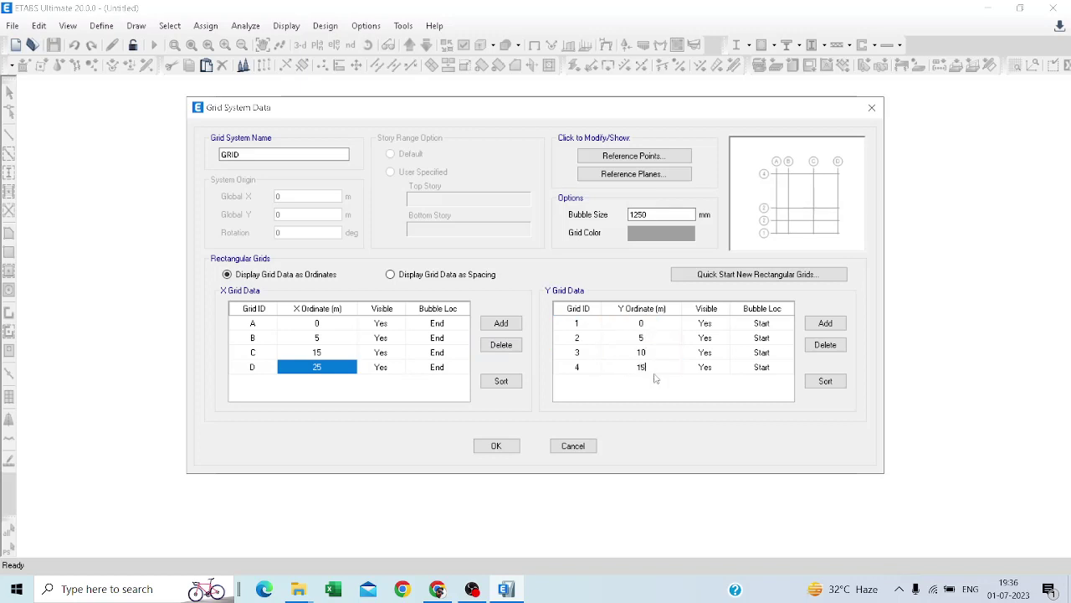
type("5")
left_click(508, 447)
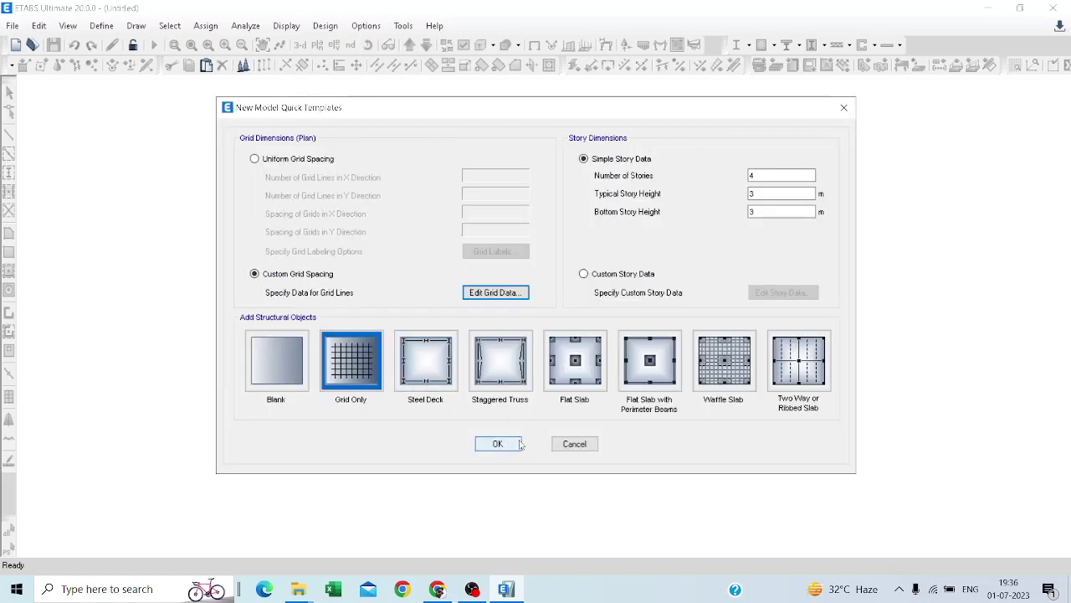
left_click(498, 444)
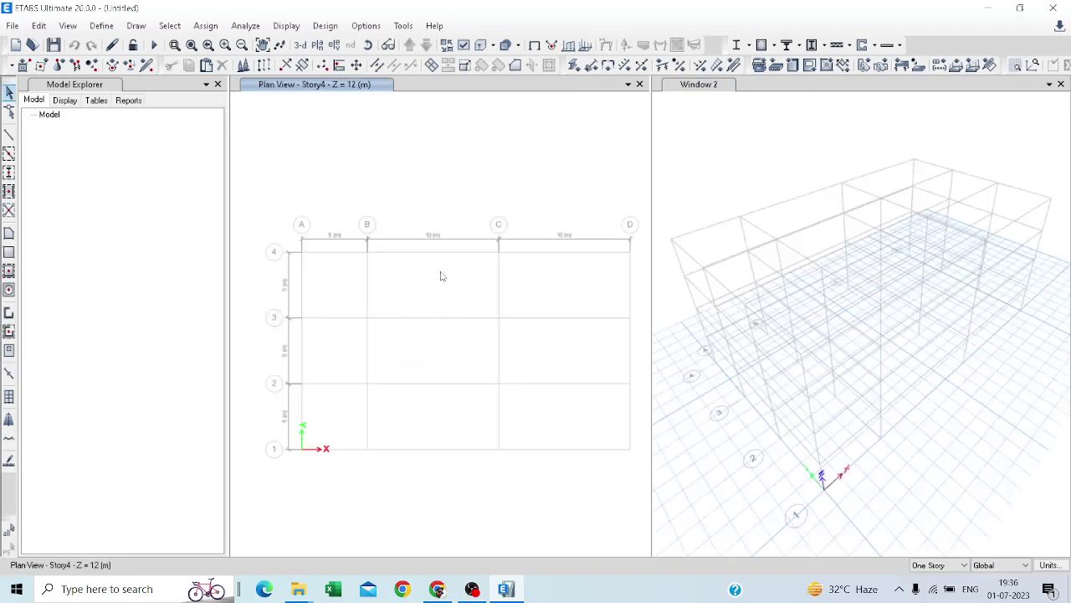
- Widen the Story4 plan view by narrowing the adjacent 3-D view and fit the whole grid in it
scroll(442, 276, "up", 2)
scroll(442, 276, "up", 2)
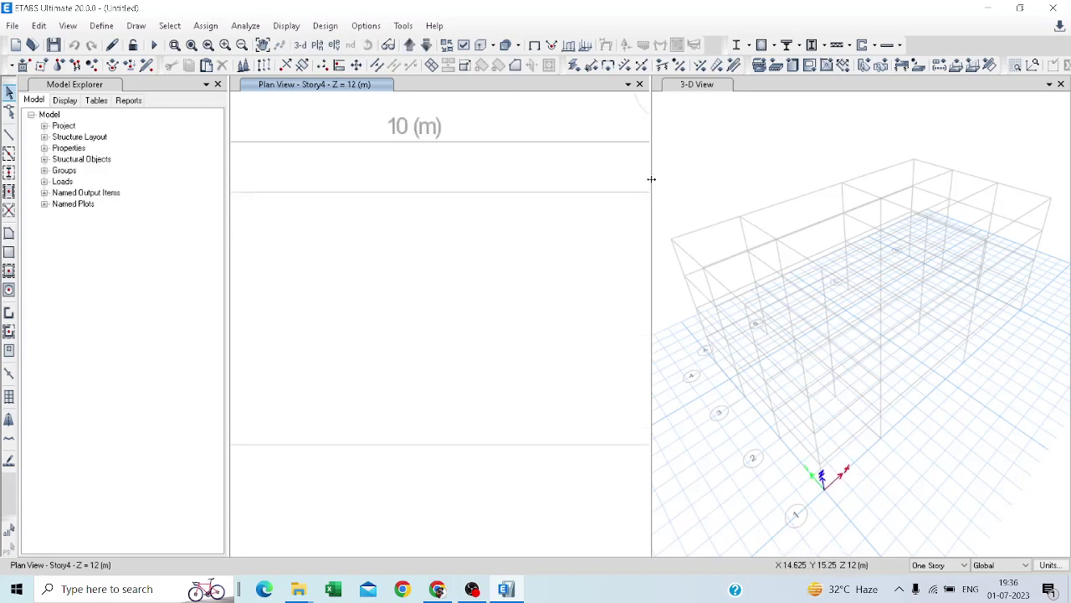
left_click_drag(653, 180, 794, 199)
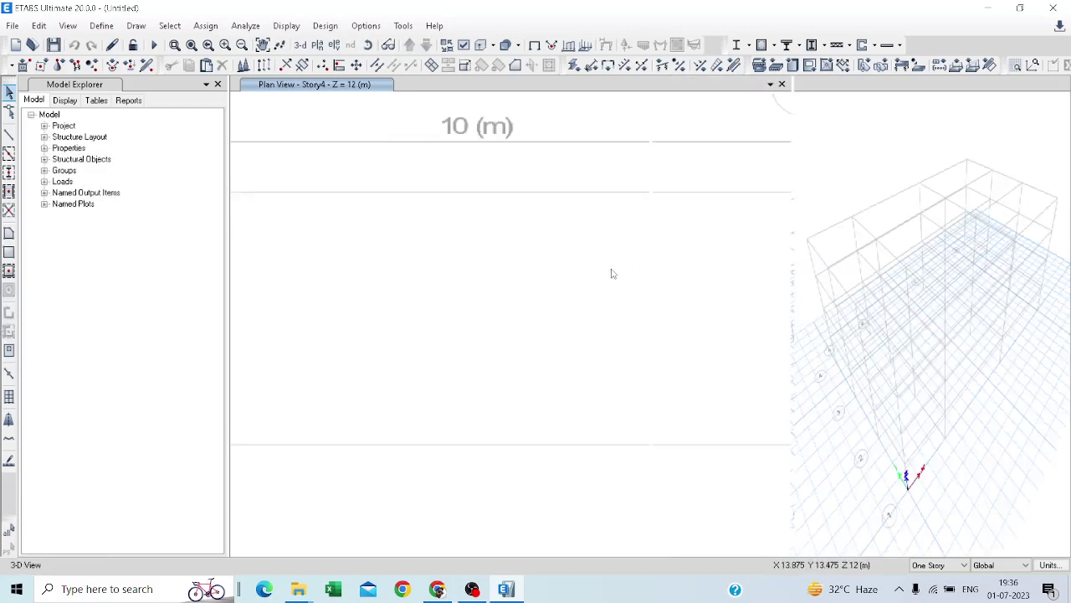
scroll(610, 270, "down", 4)
scroll(590, 290, "up", 2)
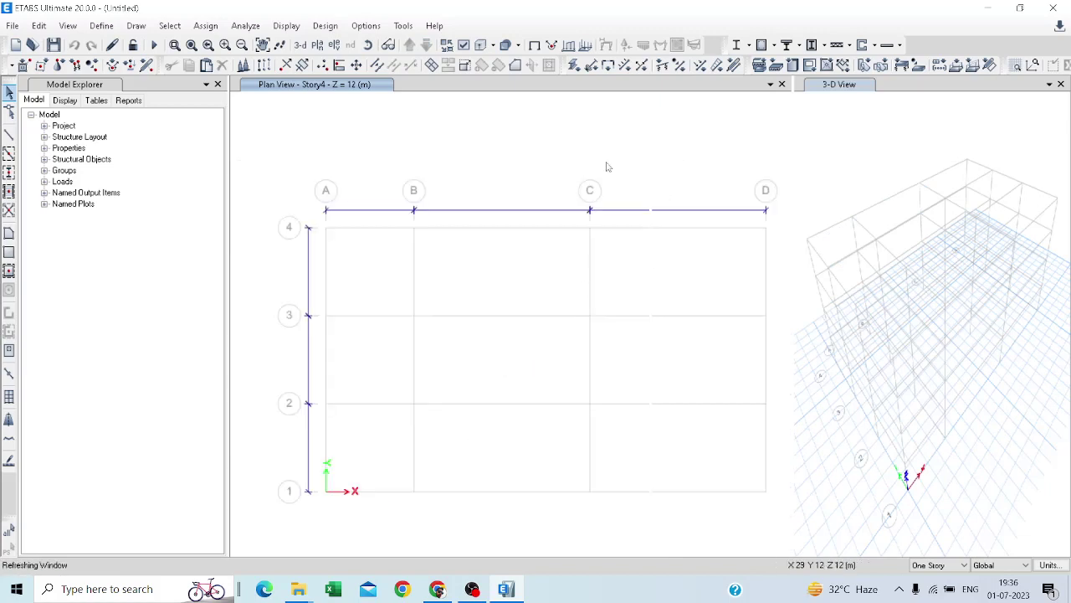
- Examine the grid lines A to D and 1 to 4 with their dimension lines in the Story4 plan view
scroll(606, 184, "up", 1)
scroll(603, 206, "down", 2)
scroll(602, 206, "up", 1)
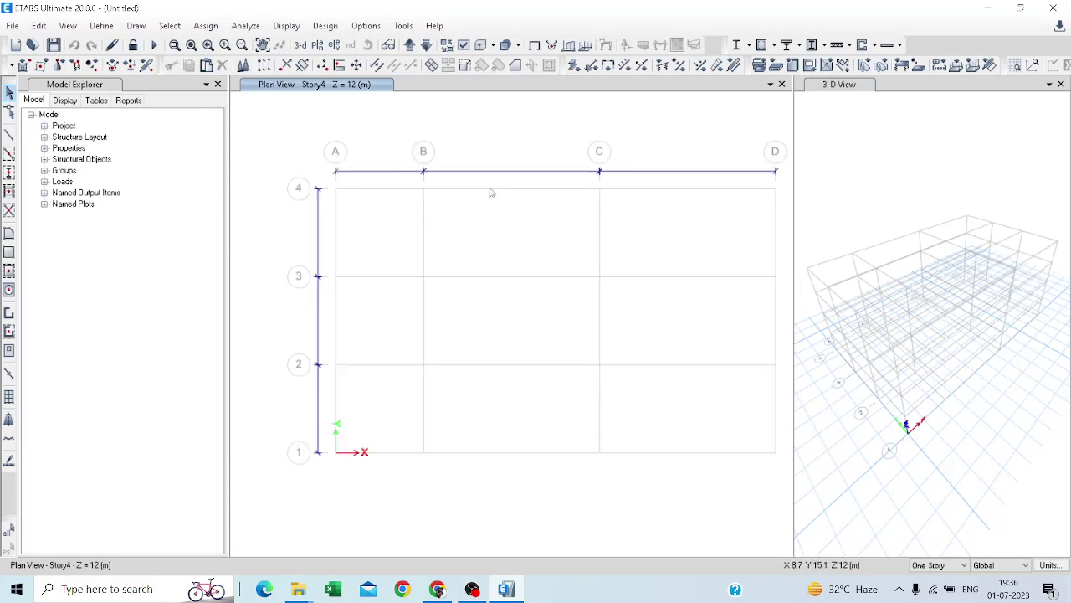
scroll(489, 194, "down", 2)
scroll(598, 310, "up", 2)
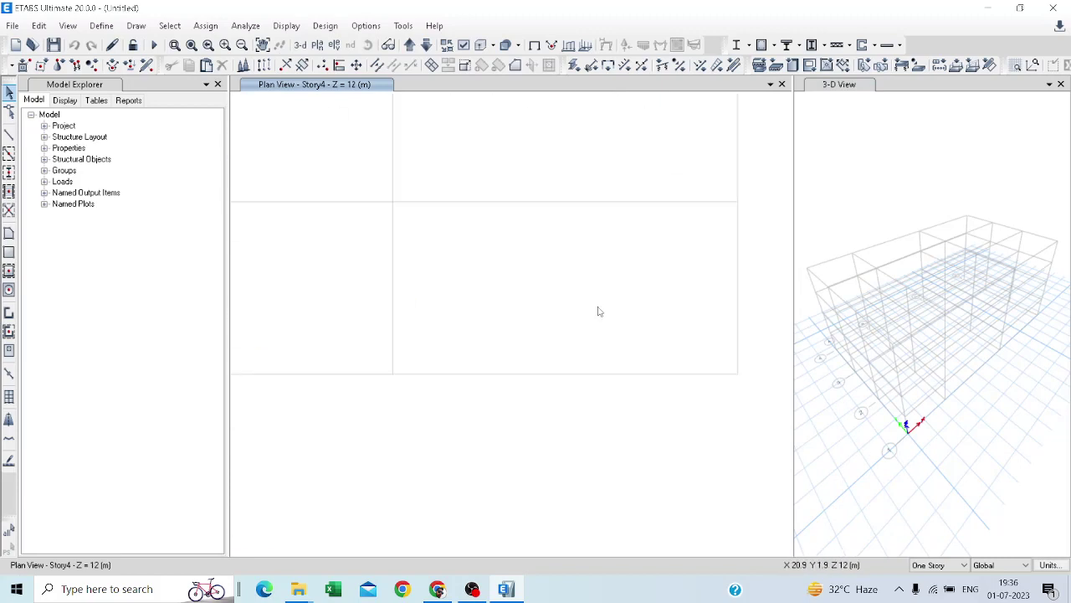
scroll(597, 312, "down", 1)
scroll(598, 311, "down", 1)
scroll(596, 169, "up", 1)
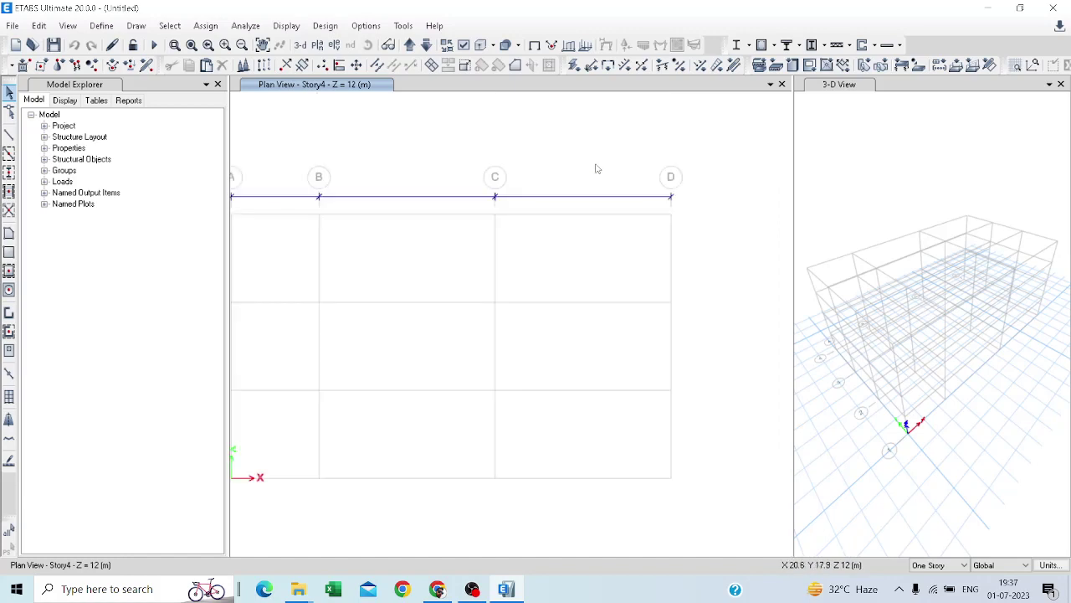
scroll(598, 169, "down", 1)
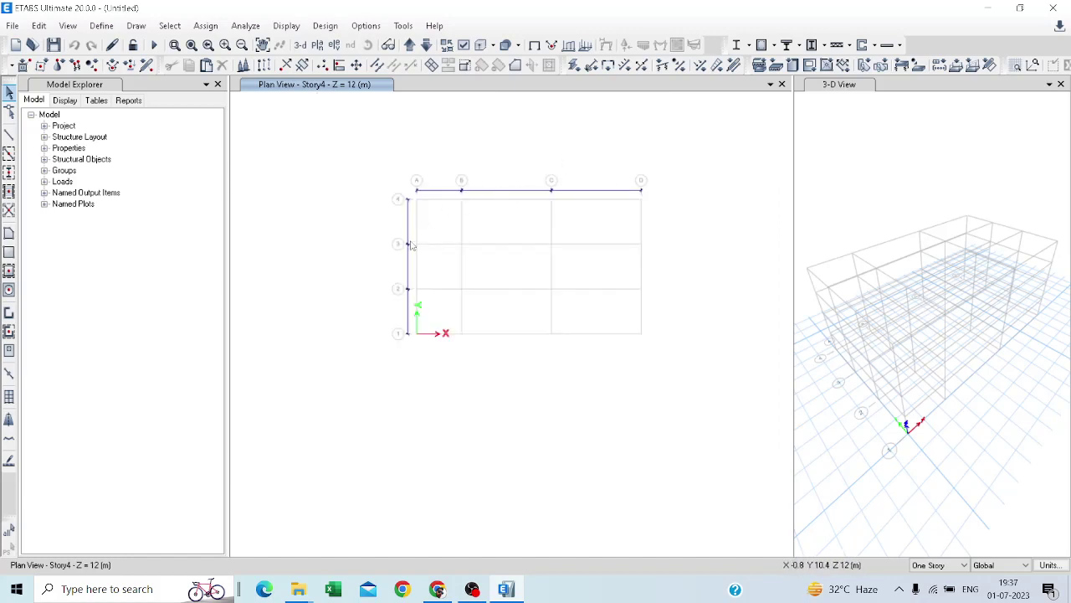
scroll(410, 246, "up", 1)
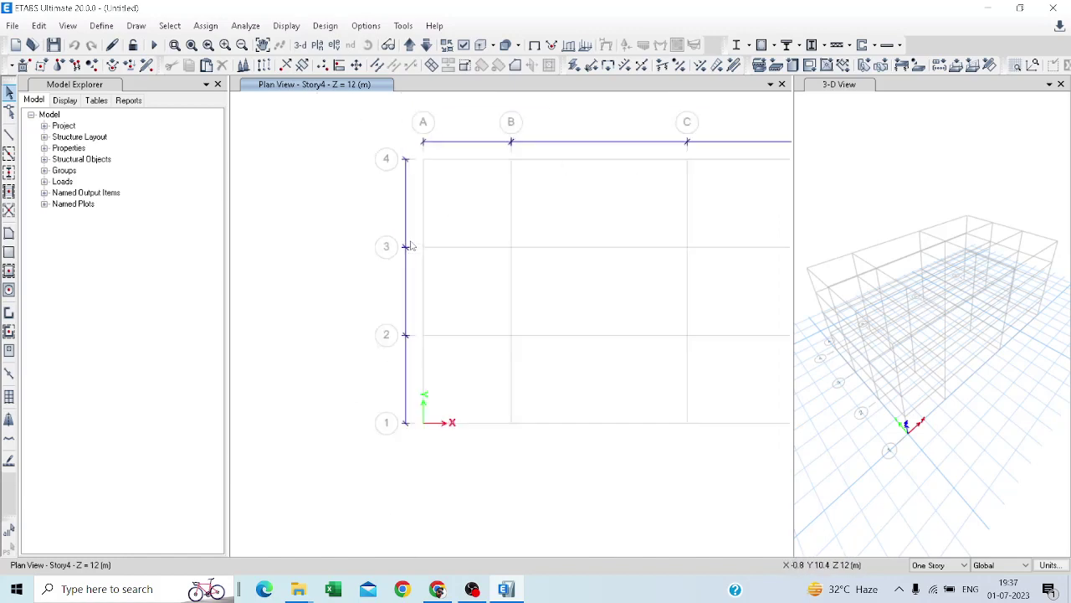
- Open the existing grid system GRID for modification and set the X ordinate of grid line B to 3 m
left_click(38, 25)
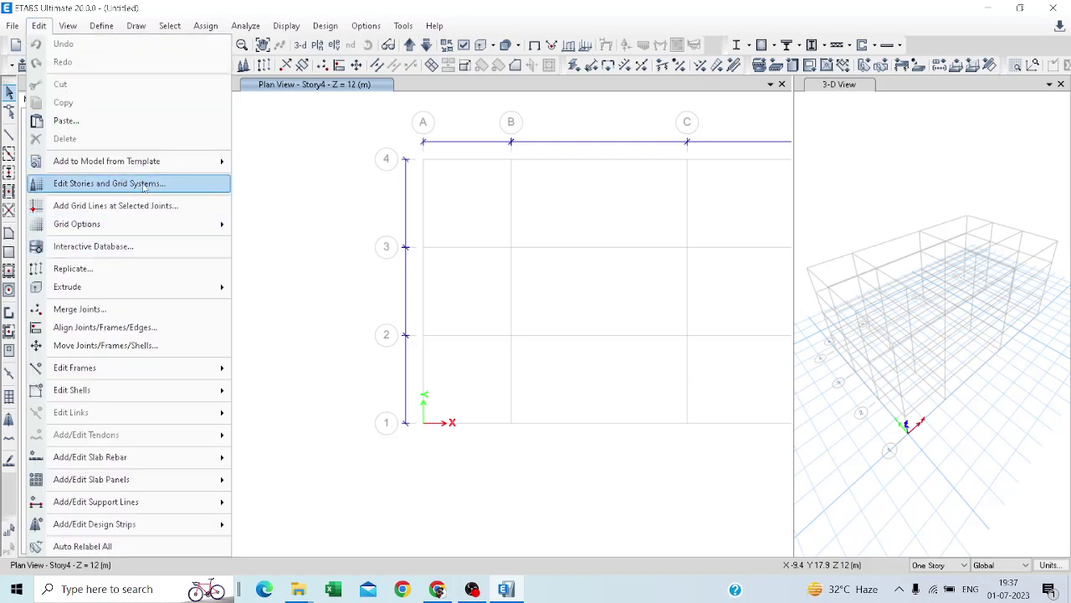
left_click(115, 186)
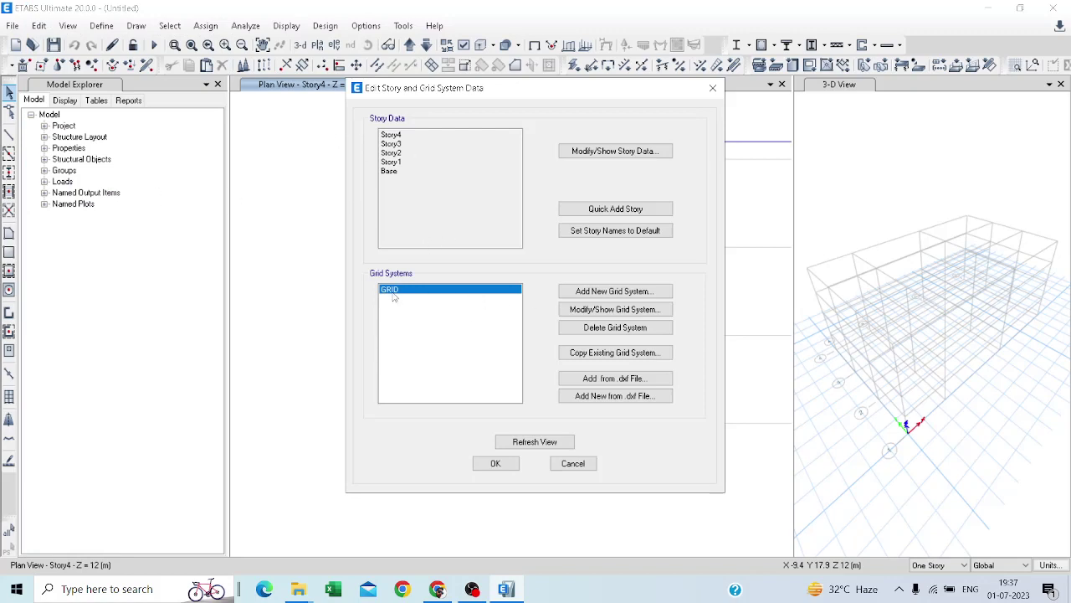
left_click(583, 312)
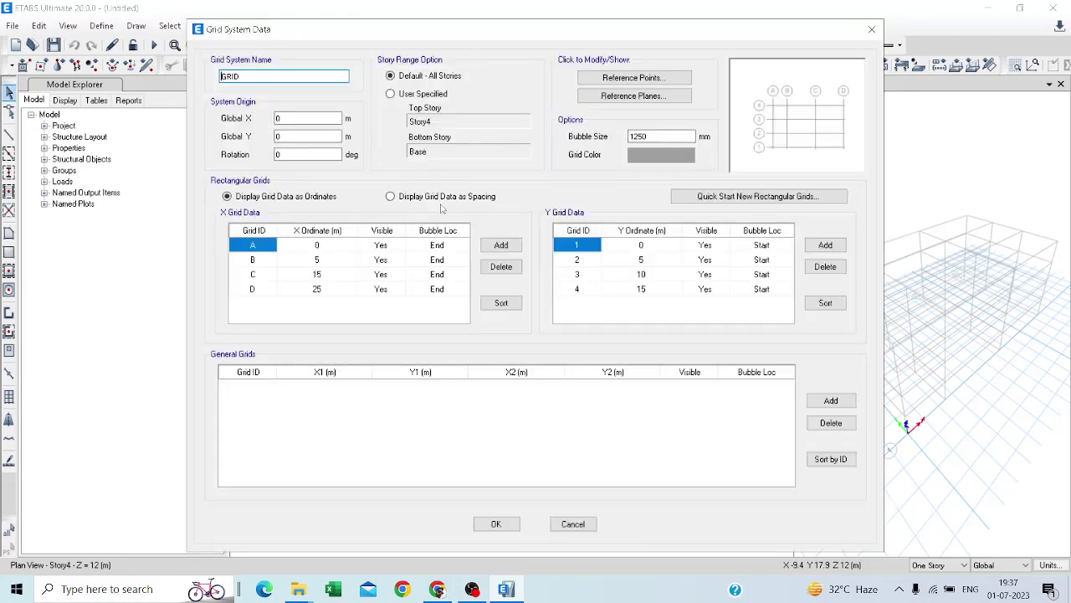
left_click(329, 292)
left_click(322, 246)
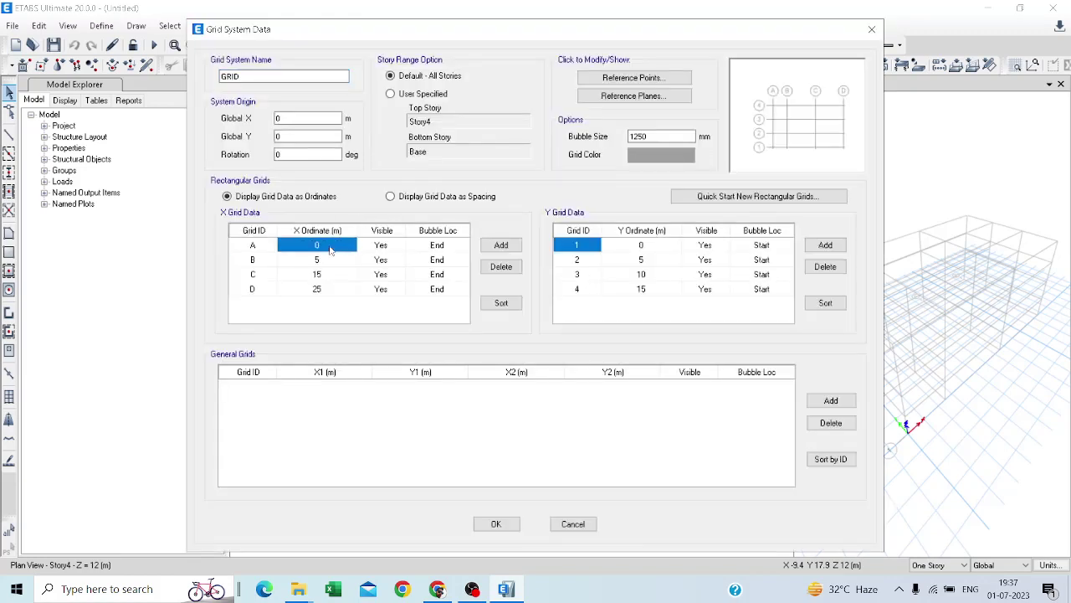
left_click(323, 260)
left_click(318, 274)
left_click(318, 289)
left_click(320, 261)
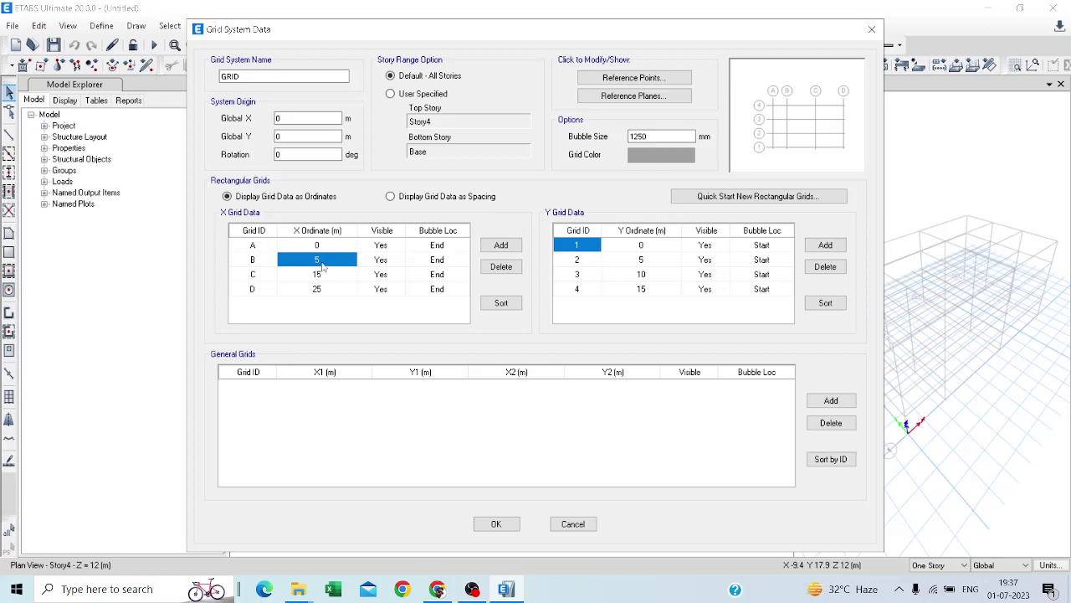
type("3")
key("Return")
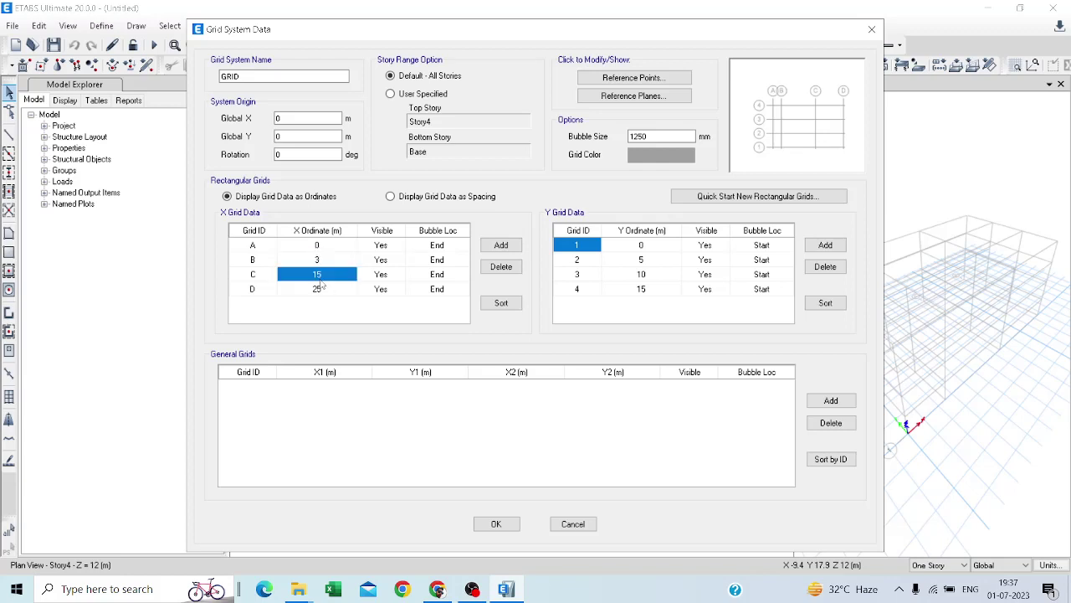
- Set the X ordinates of grid lines C and D to 8 and 12 m and apply the grid changes to the model
type("8")
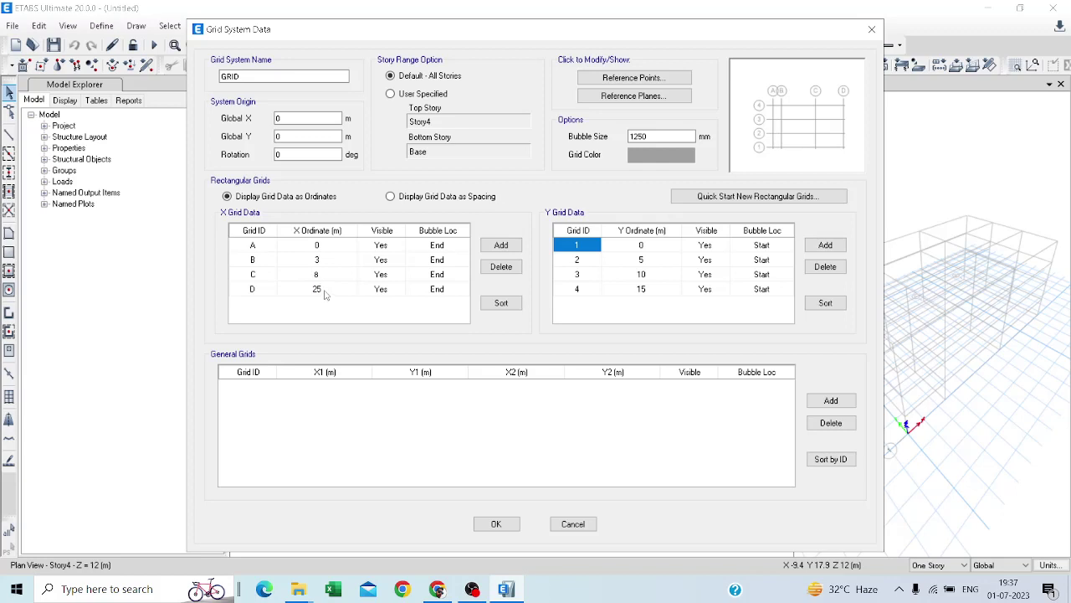
key("Return")
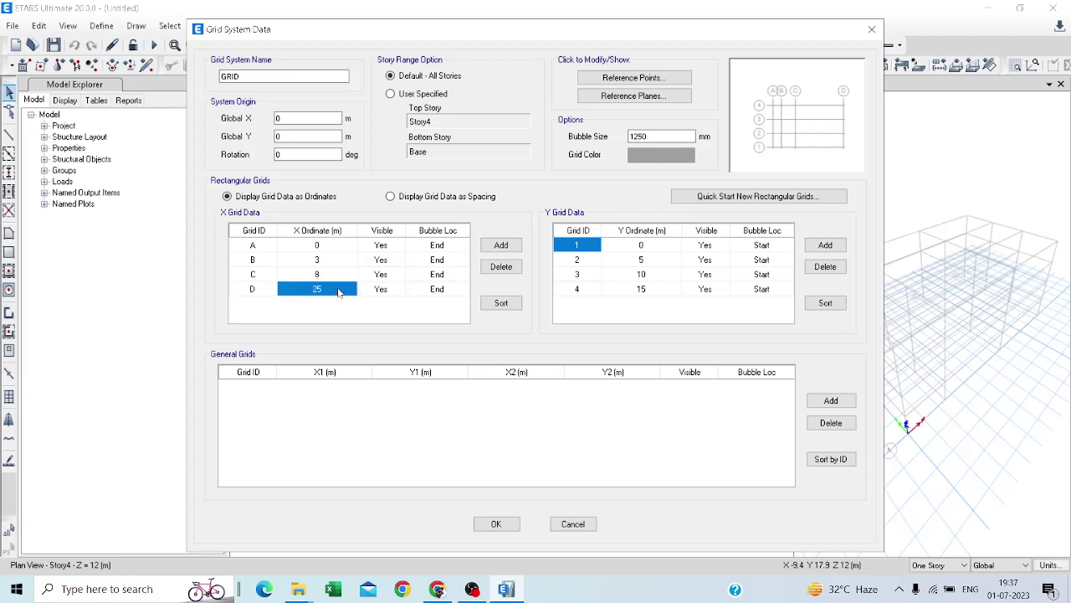
type("12")
left_click(399, 406)
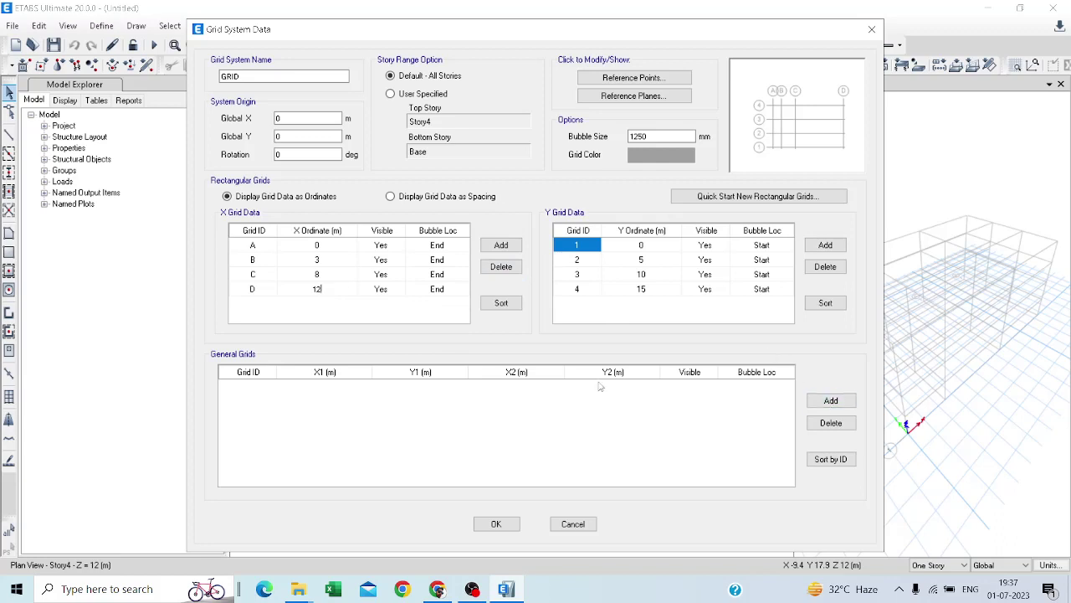
left_click(494, 525)
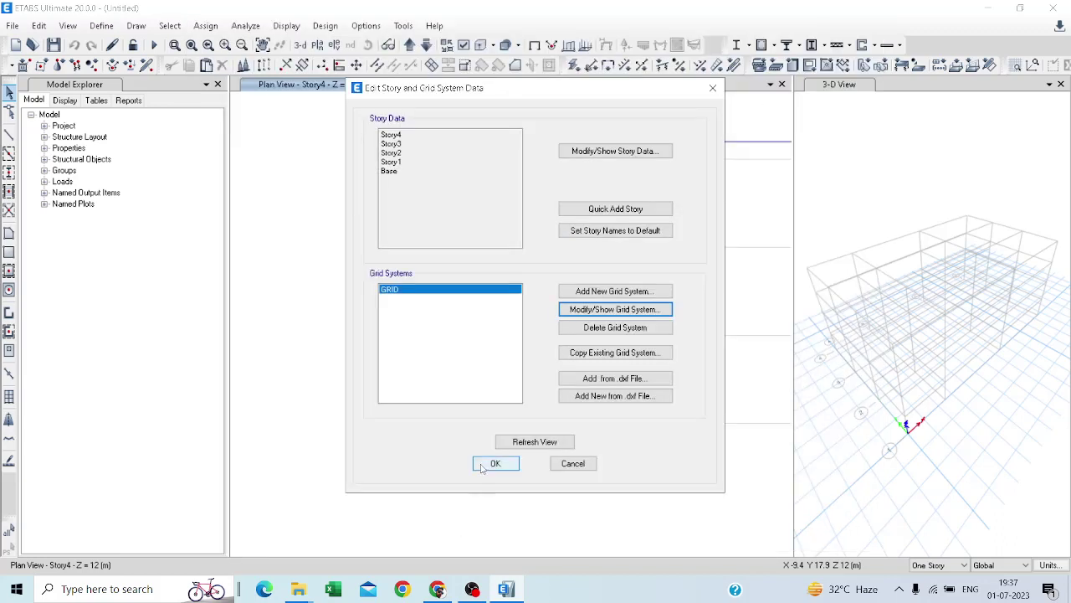
left_click(534, 443)
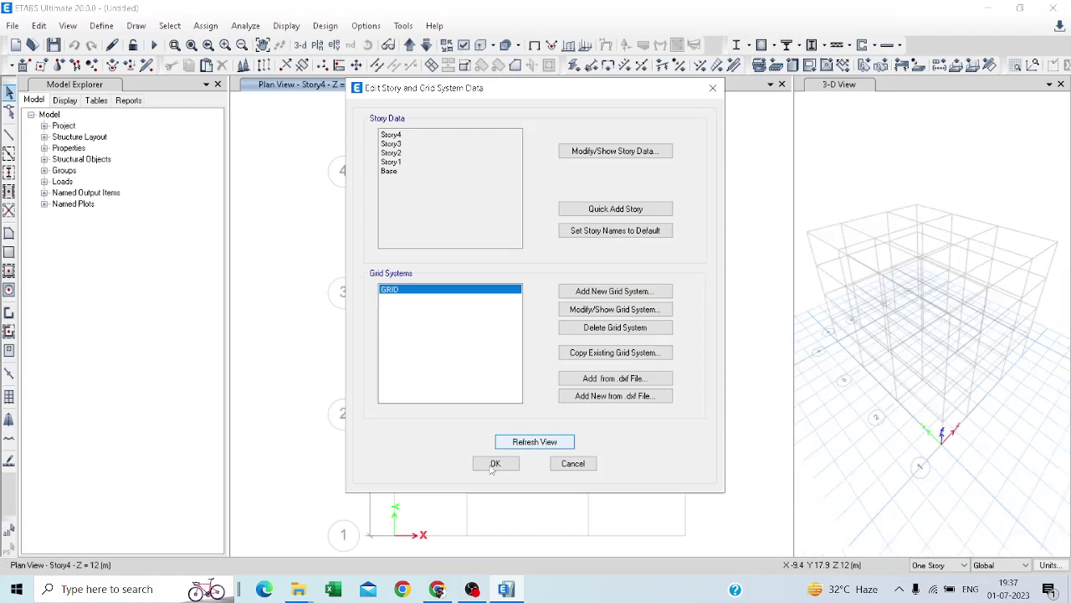
left_click(494, 465)
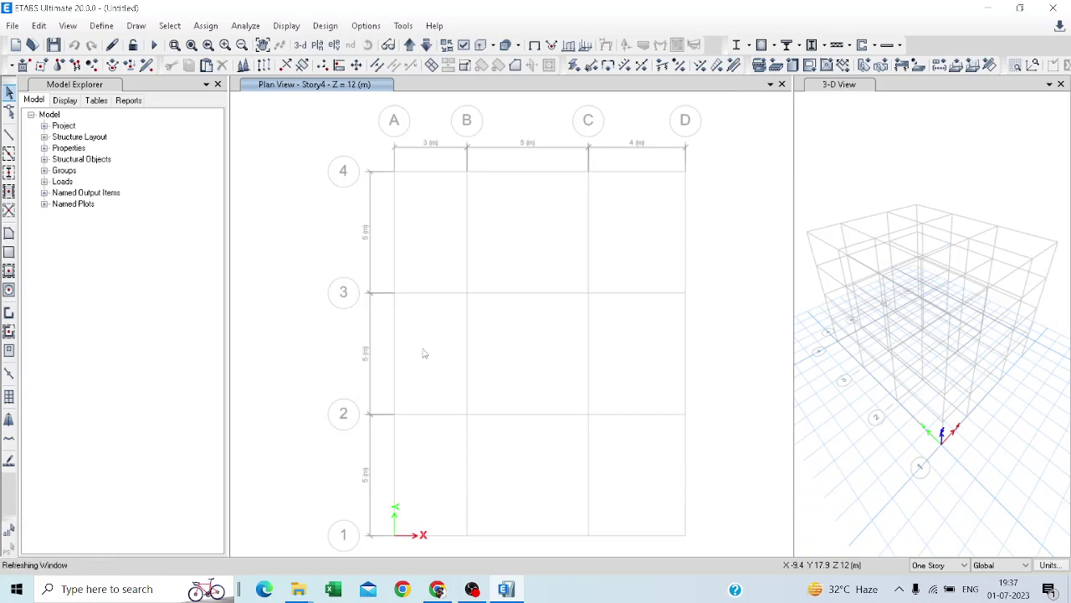
middle_click_drag(395, 490, 471, 310)
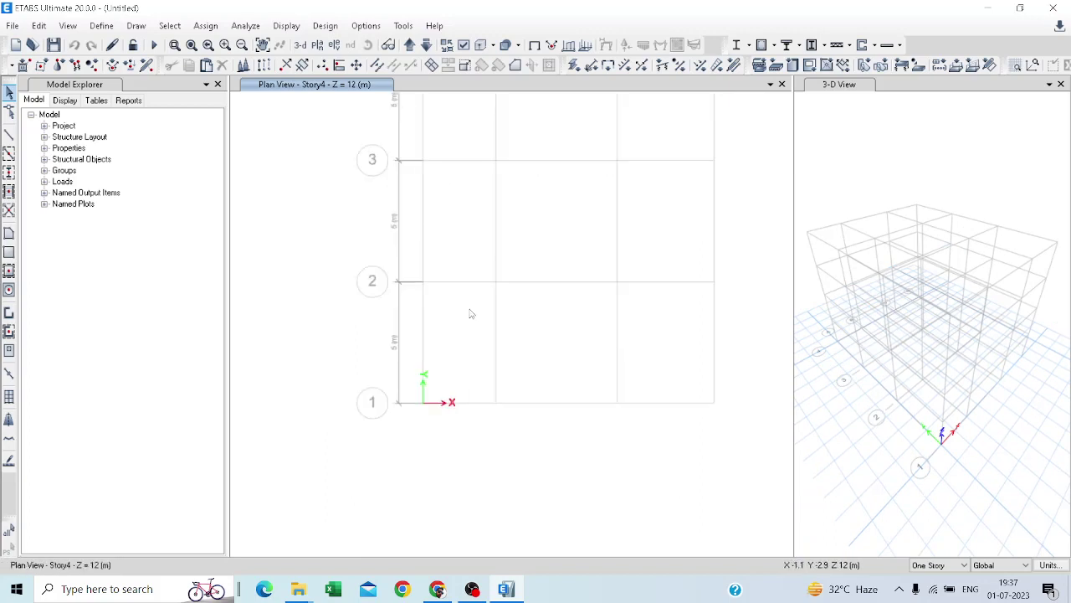
scroll(449, 299, "up", 3)
scroll(387, 414, "down", 3)
scroll(416, 232, "up", 2)
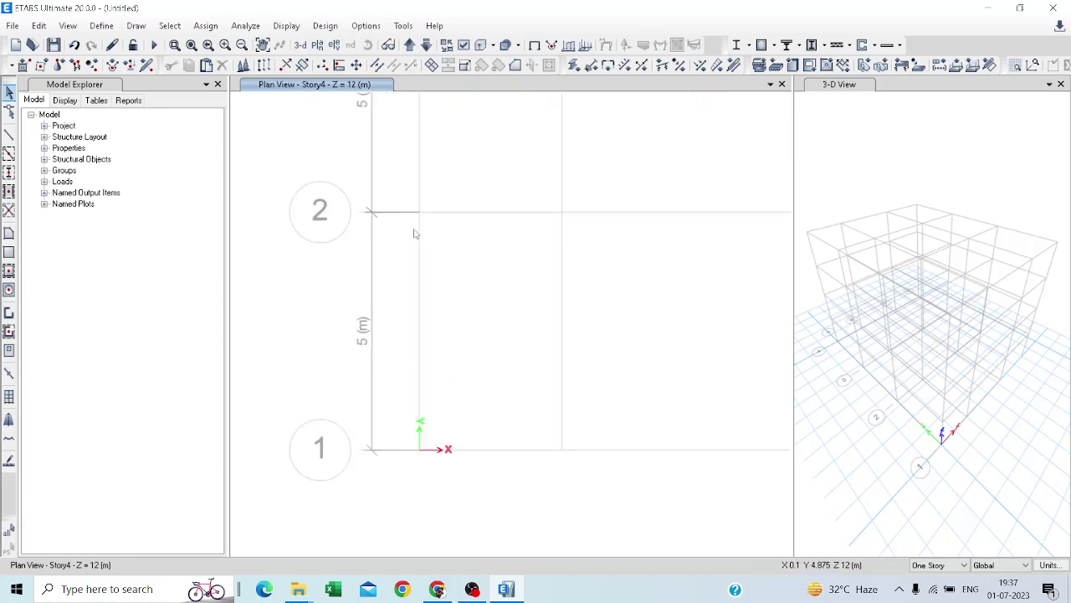
scroll(363, 421, "down", 4)
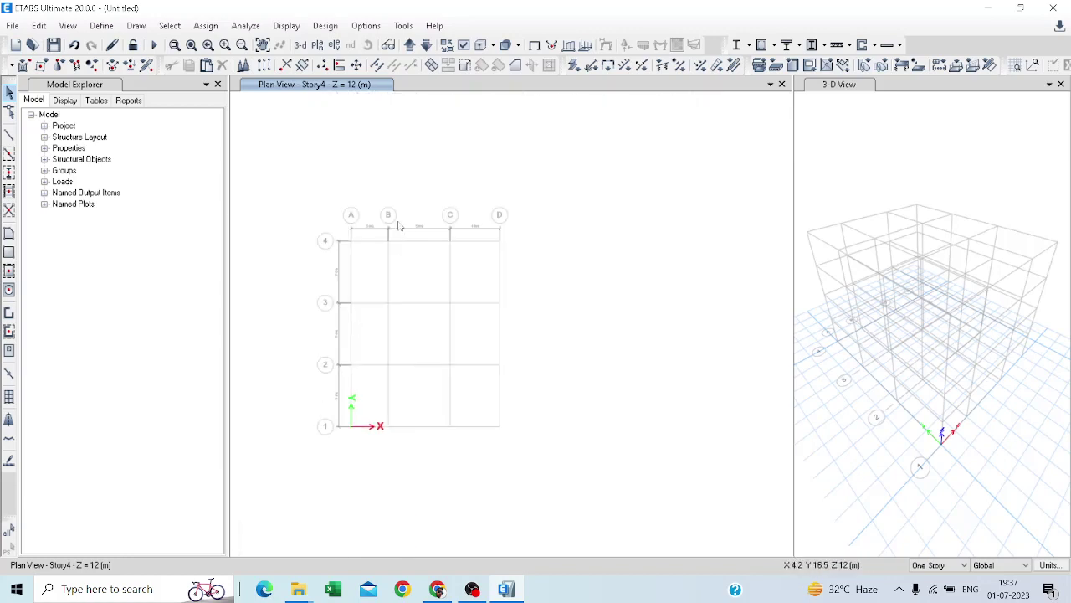
- Inspect the dimension labels between grid lines A to D and along lines 1 to 4 in the Story4 plan view
scroll(381, 226, "up", 4)
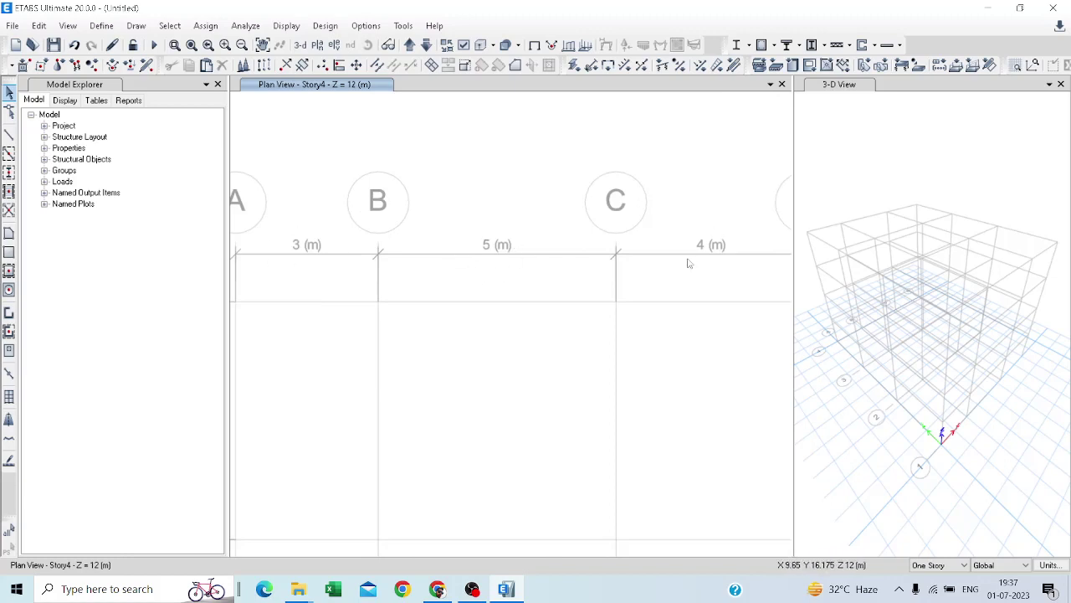
scroll(707, 251, "down", 4)
scroll(590, 247, "up", 2)
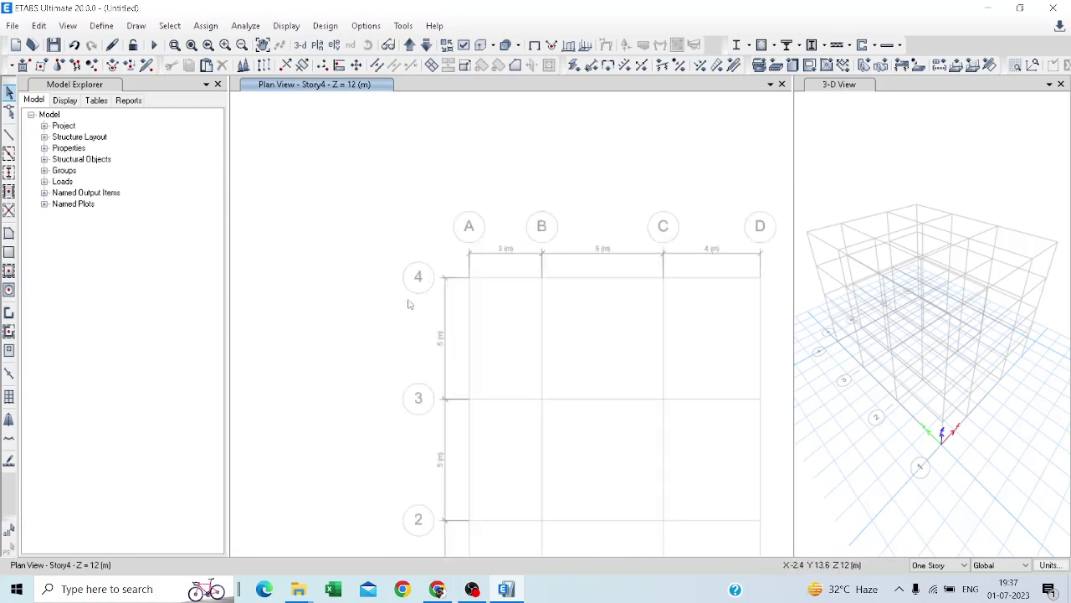
scroll(435, 348, "down", 2)
scroll(443, 433, "up", 2)
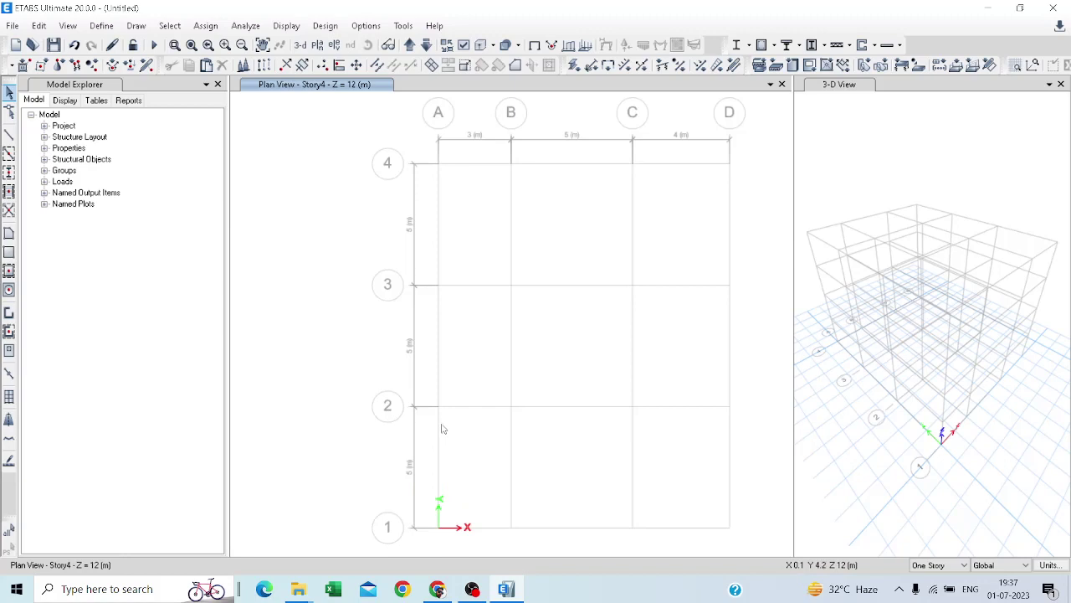
scroll(443, 431, "down", 2)
scroll(436, 410, "up", 2)
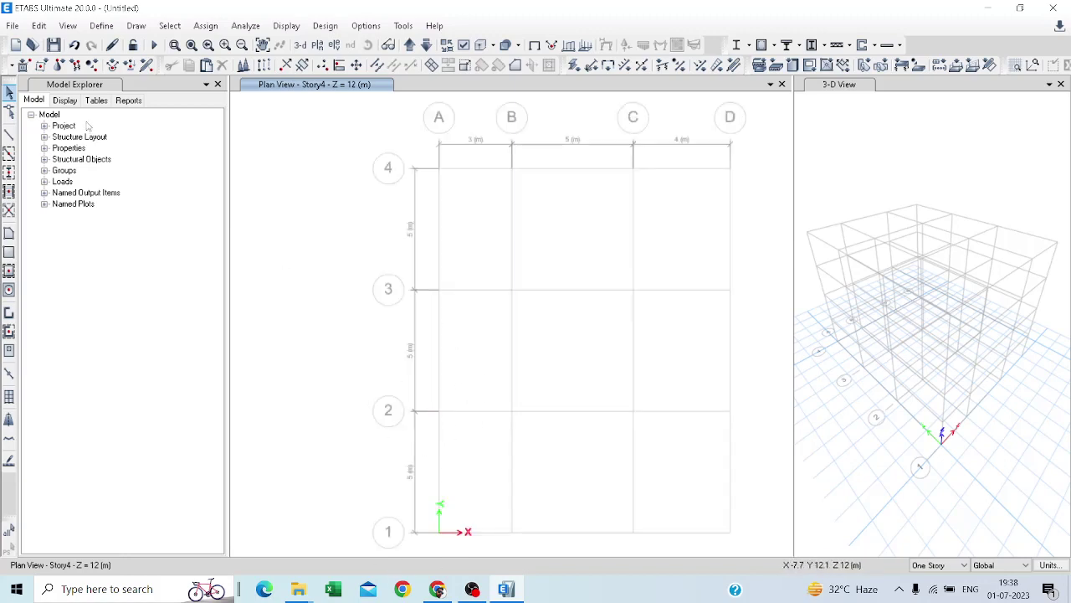
- Open the grid system GRID for modification and set the Y ordinates of grid lines 1 and 2 to 0 and 4 m
left_click(38, 25)
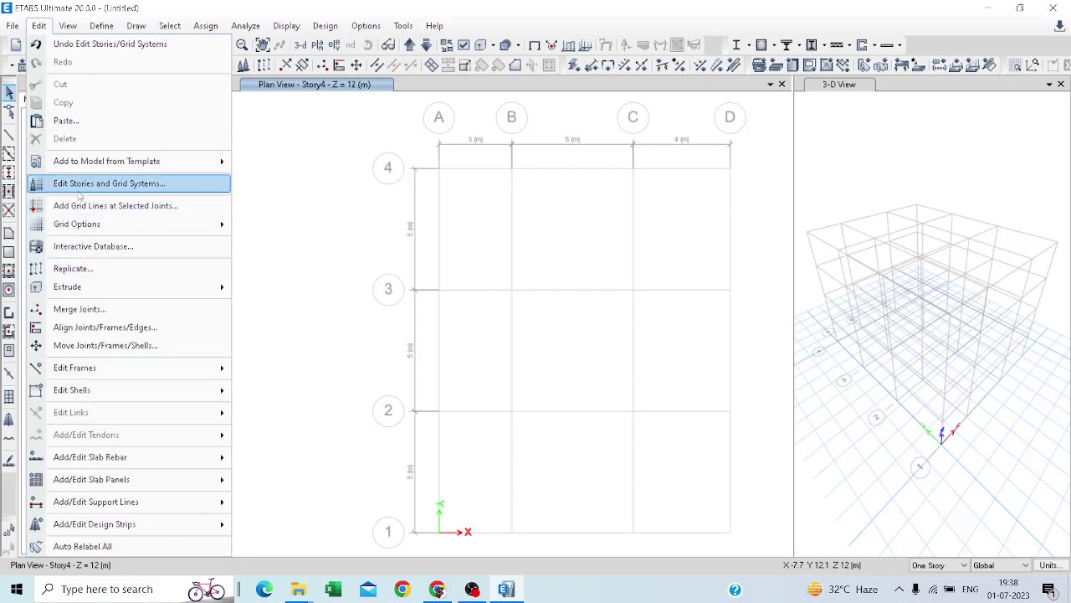
left_click(165, 183)
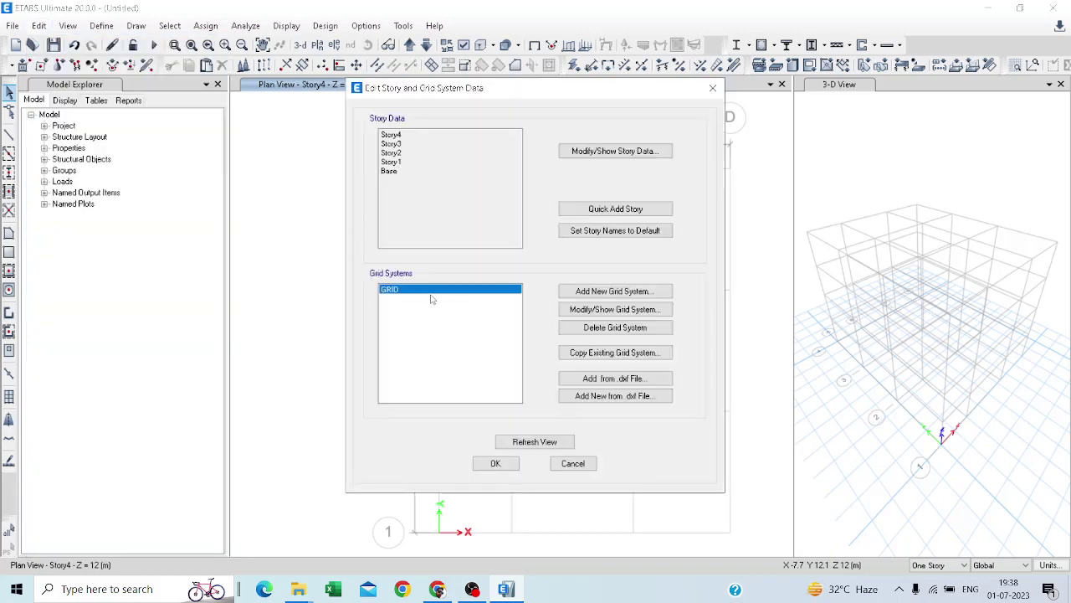
left_click(591, 309)
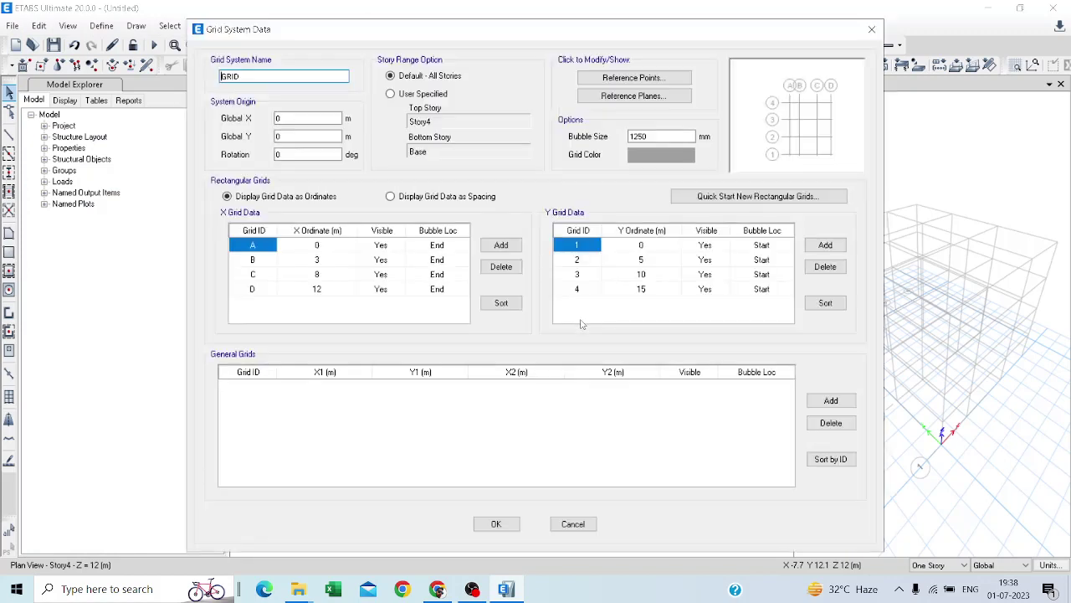
left_click(640, 250)
left_click(641, 244)
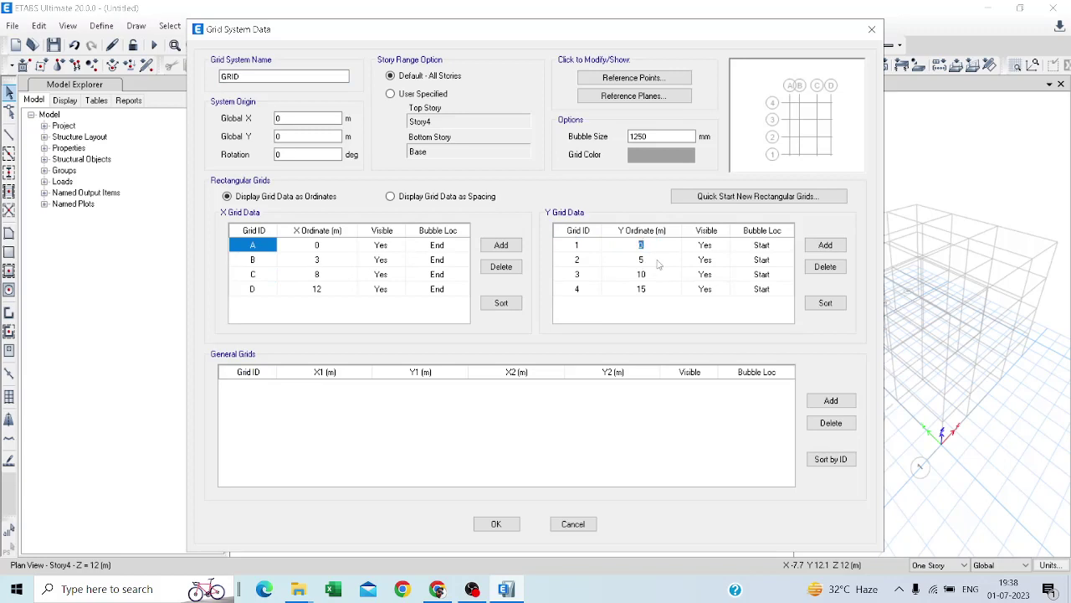
type("0")
left_click(642, 262)
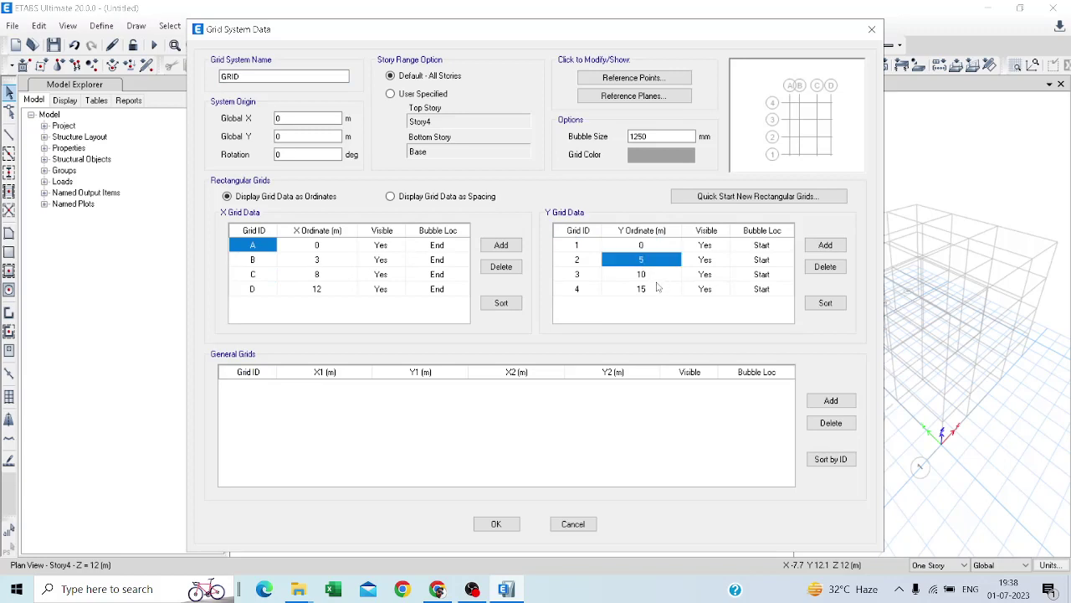
type("5")
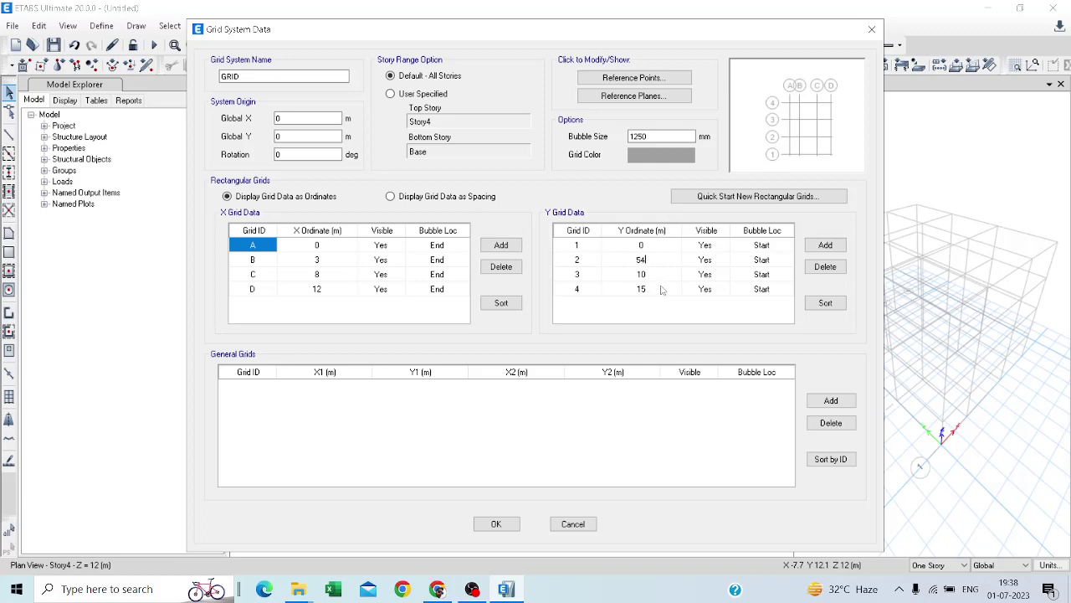
type("4")
- Set the Y ordinates of grid lines 3 and 4 to 8 and 12 m and apply the grid changes to the model
left_click(654, 274)
type("8")
left_click(646, 288)
type("12")
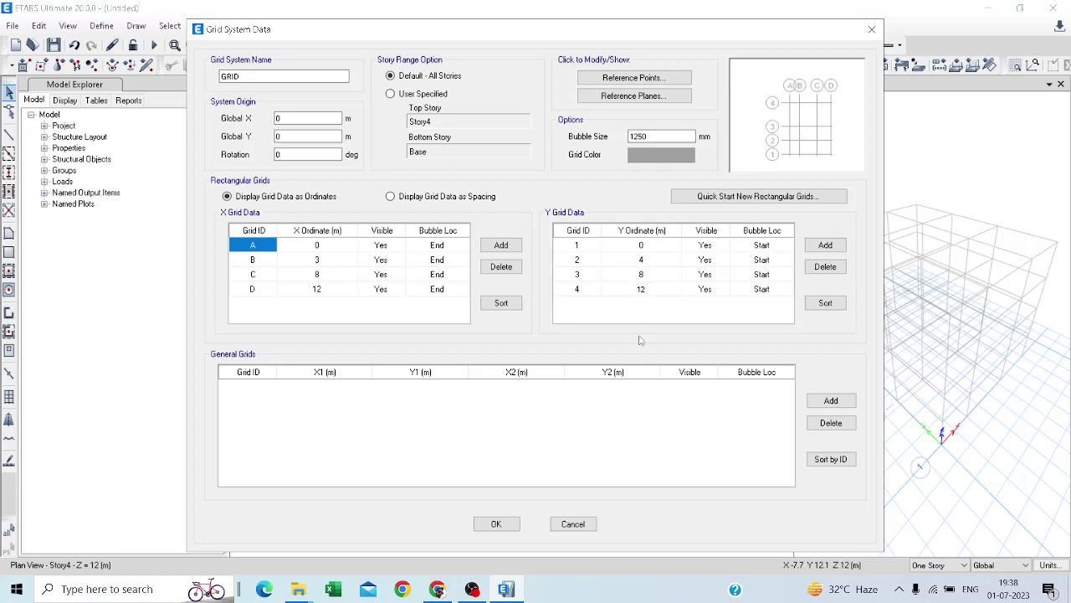
left_click(496, 524)
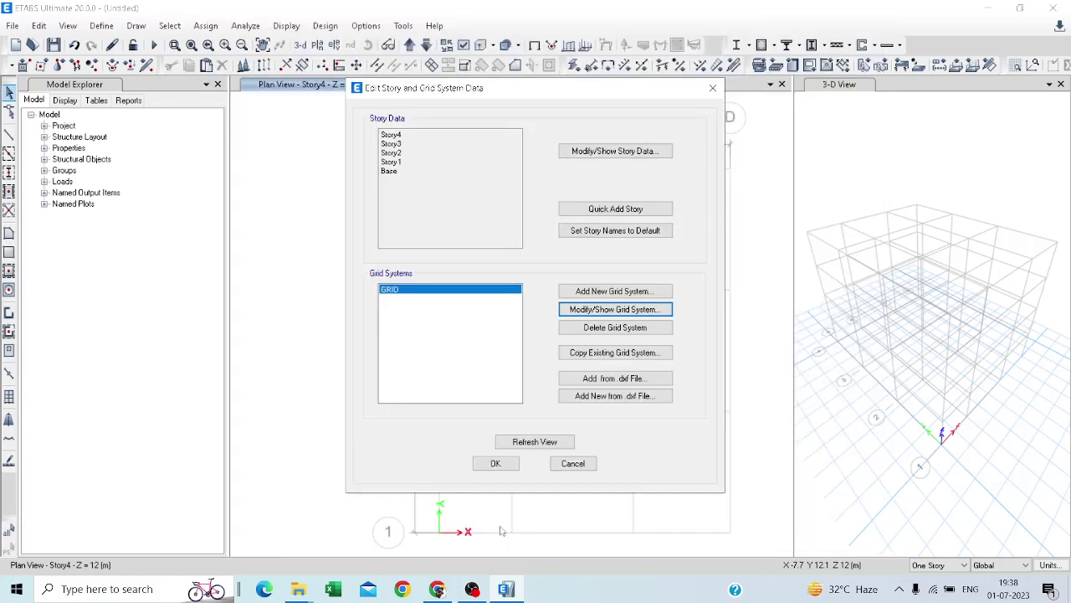
left_click(530, 443)
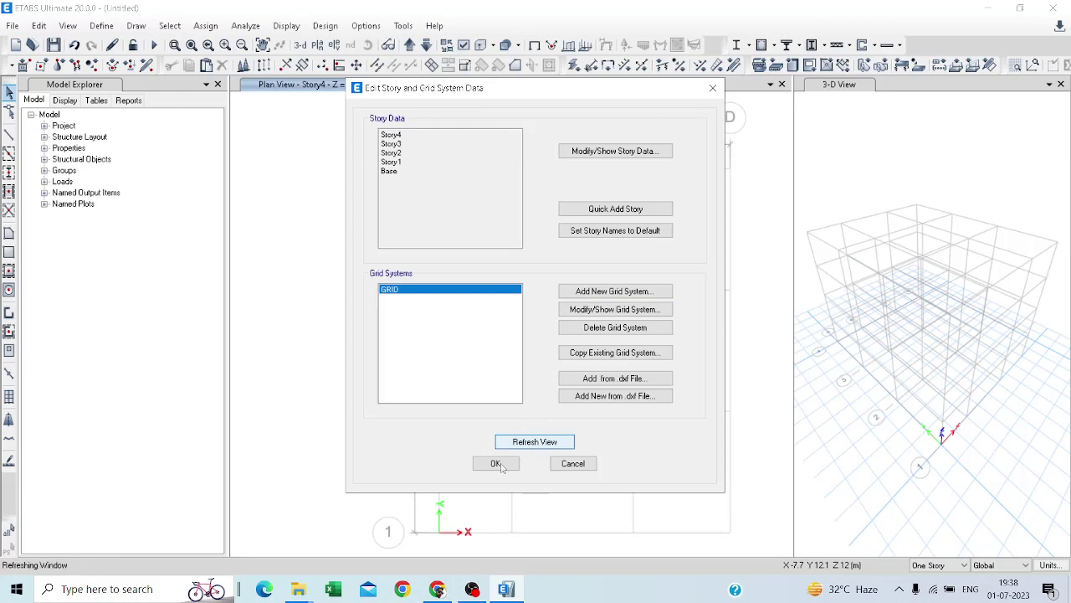
left_click(502, 463)
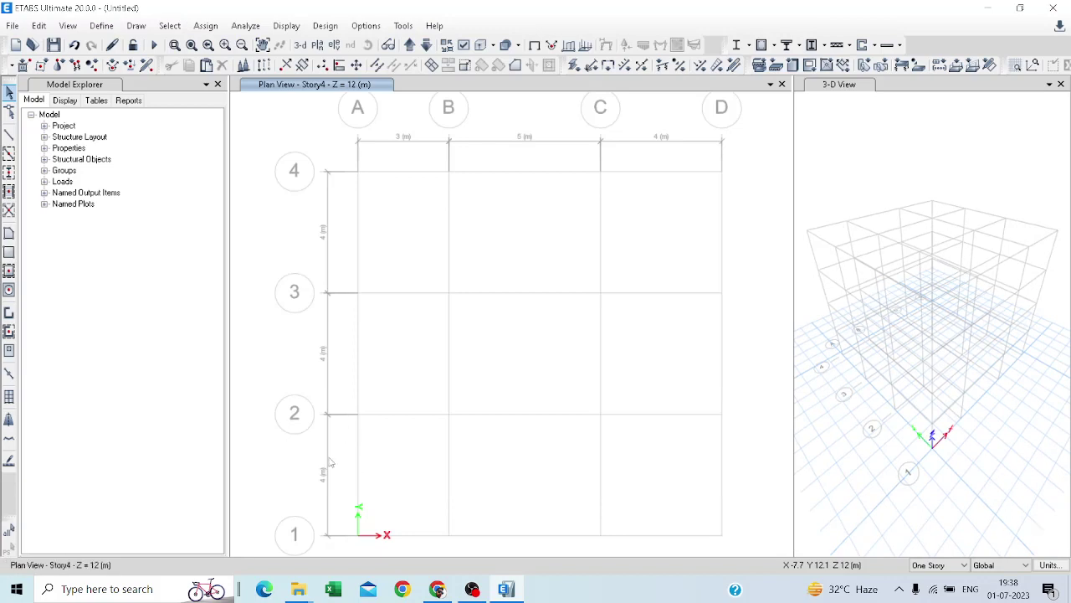
- Check the Y spacings between grid lines 1 to 4 and the X spacings between A and D in the Story4 plan view
scroll(344, 442, "down", 3)
scroll(338, 455, "up", 3)
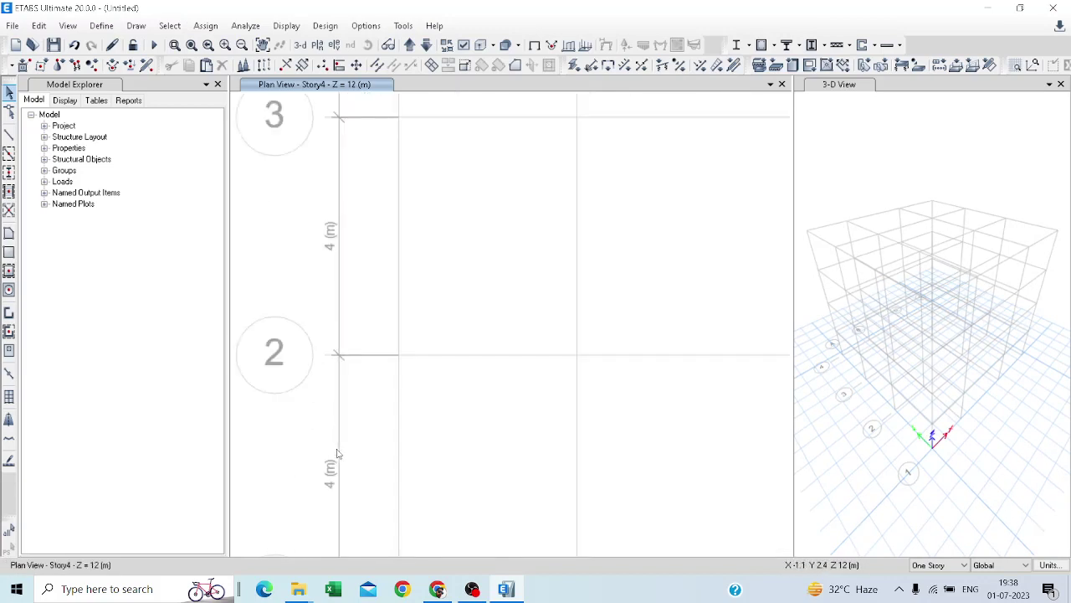
scroll(337, 454, "down", 3)
scroll(343, 448, "up", 4)
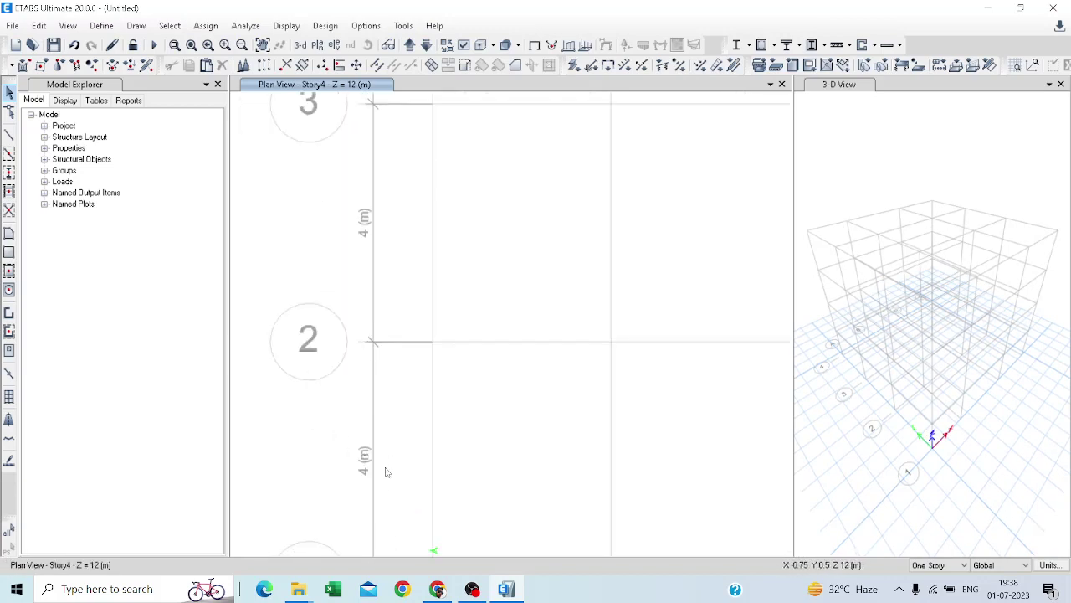
scroll(372, 282, "down", 3)
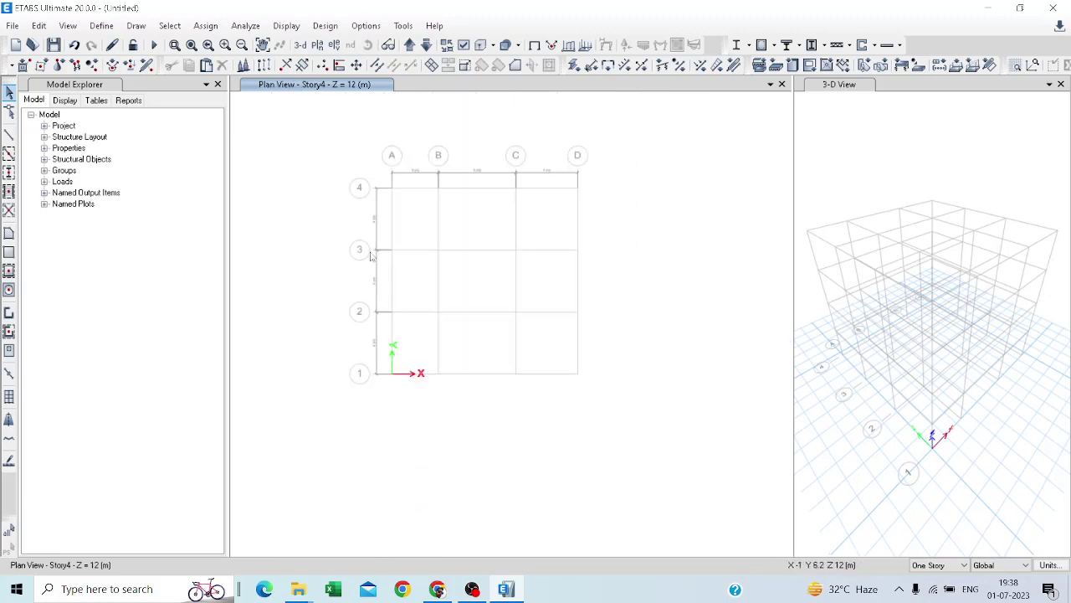
scroll(363, 210, "up", 4)
scroll(343, 263, "down", 3)
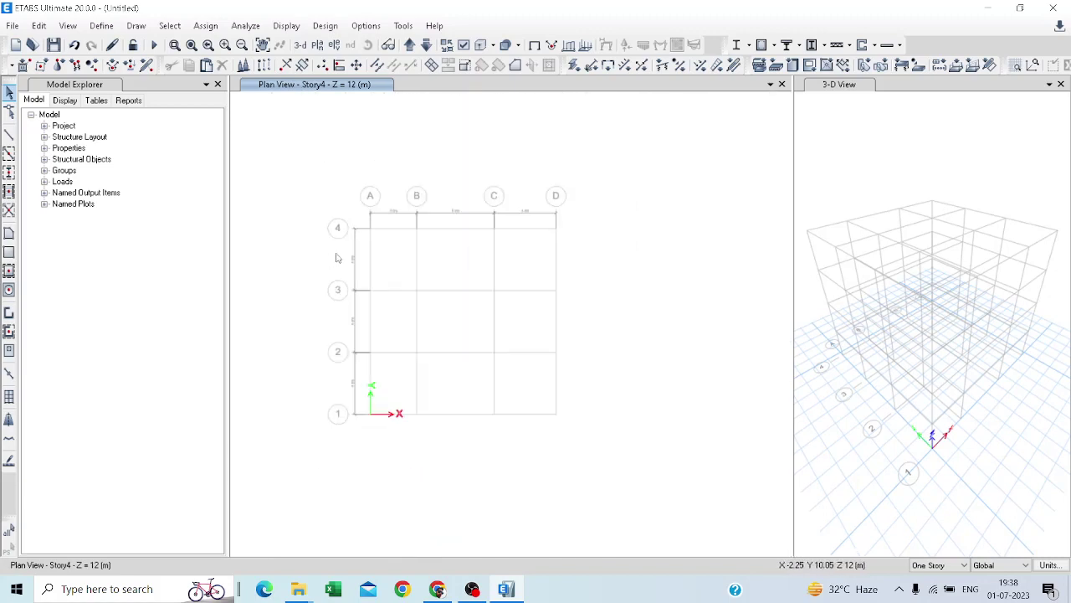
scroll(397, 223, "up", 4)
scroll(410, 212, "up", 1)
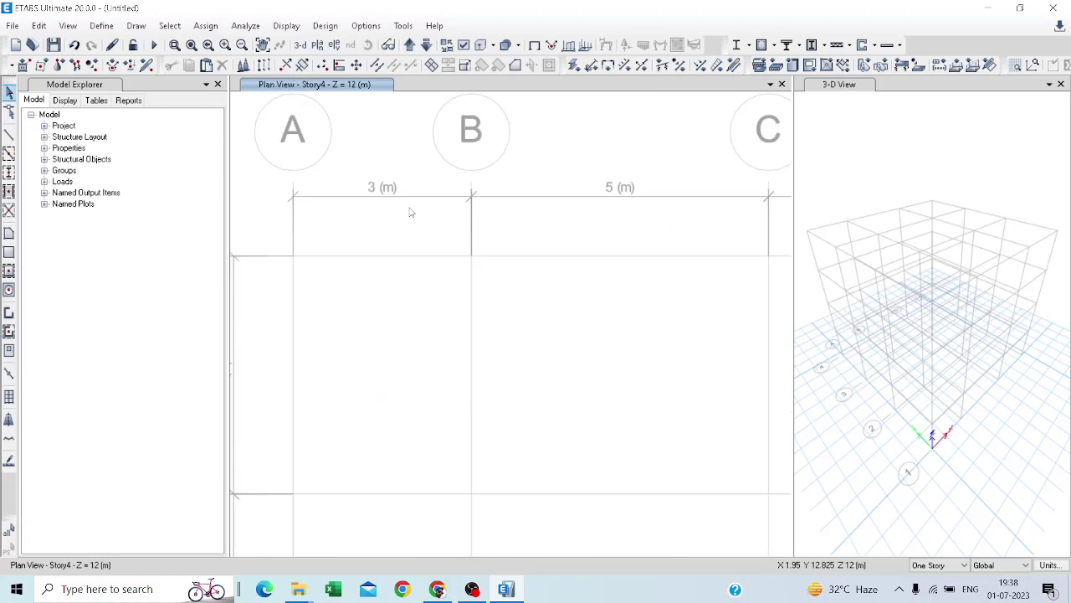
scroll(362, 234, "down", 2)
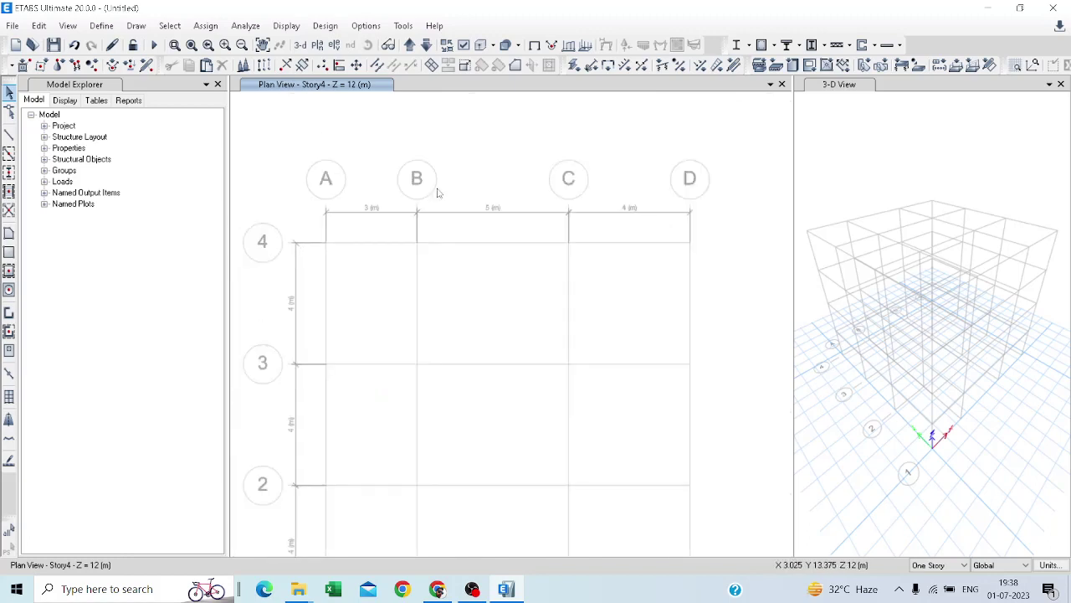
scroll(552, 220, "up", 2)
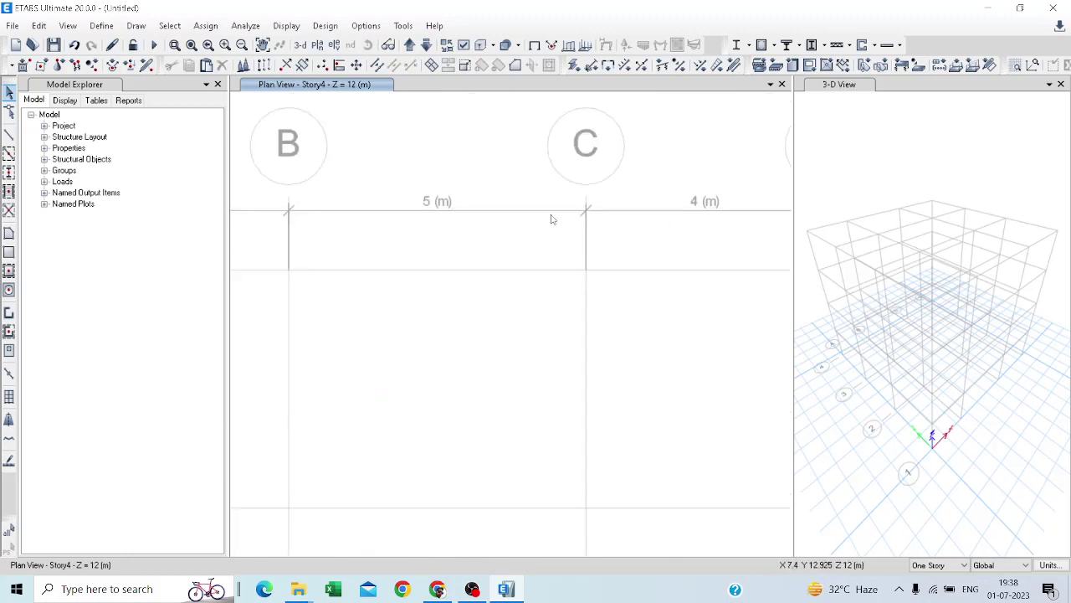
scroll(551, 219, "down", 2)
scroll(387, 199, "up", 1)
scroll(364, 213, "up", 1)
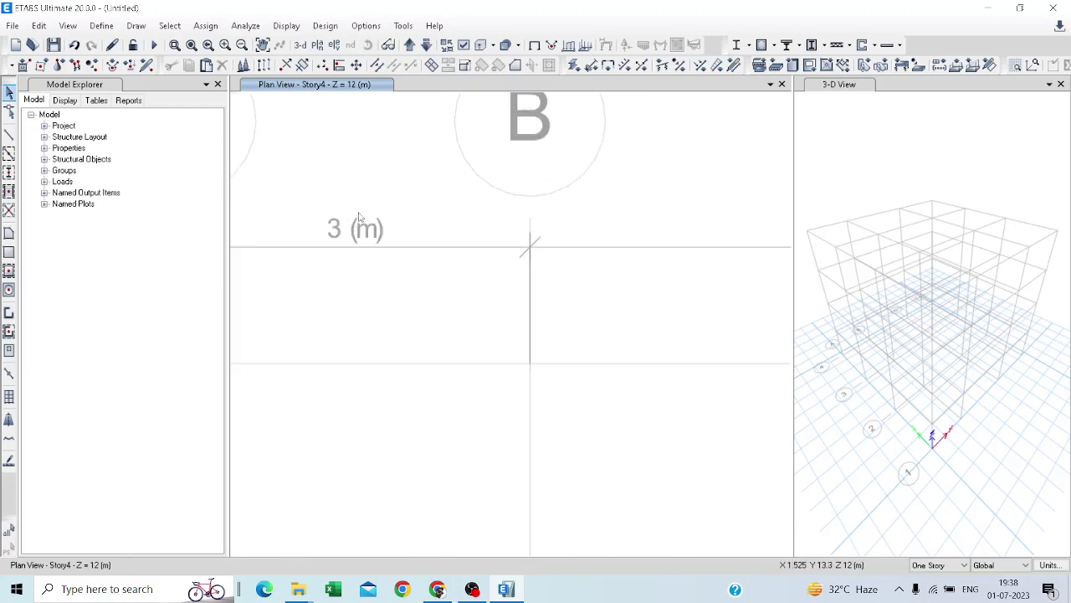
scroll(359, 217, "down", 1)
scroll(359, 217, "down", 3)
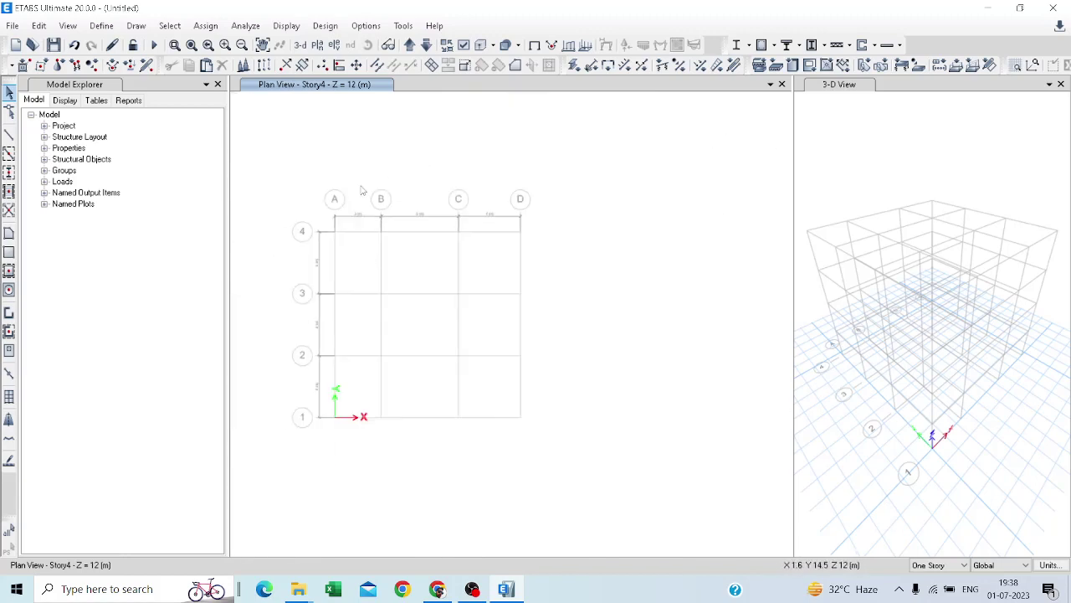
- Reopen the grid system GRID for modification and add X grid line E with an ordinate of 15 m
left_click(45, 27)
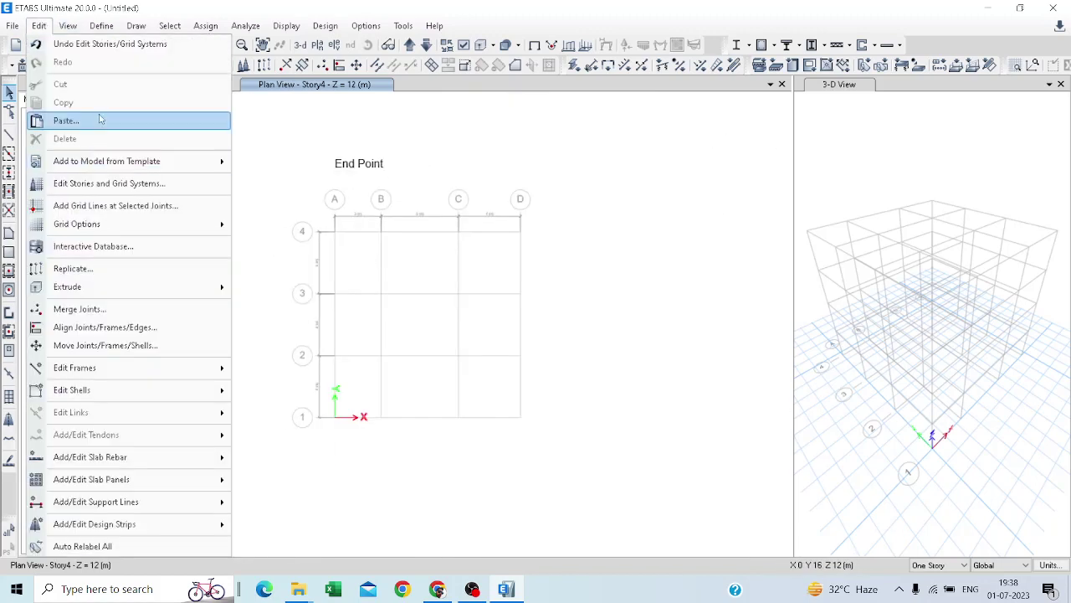
left_click(178, 184)
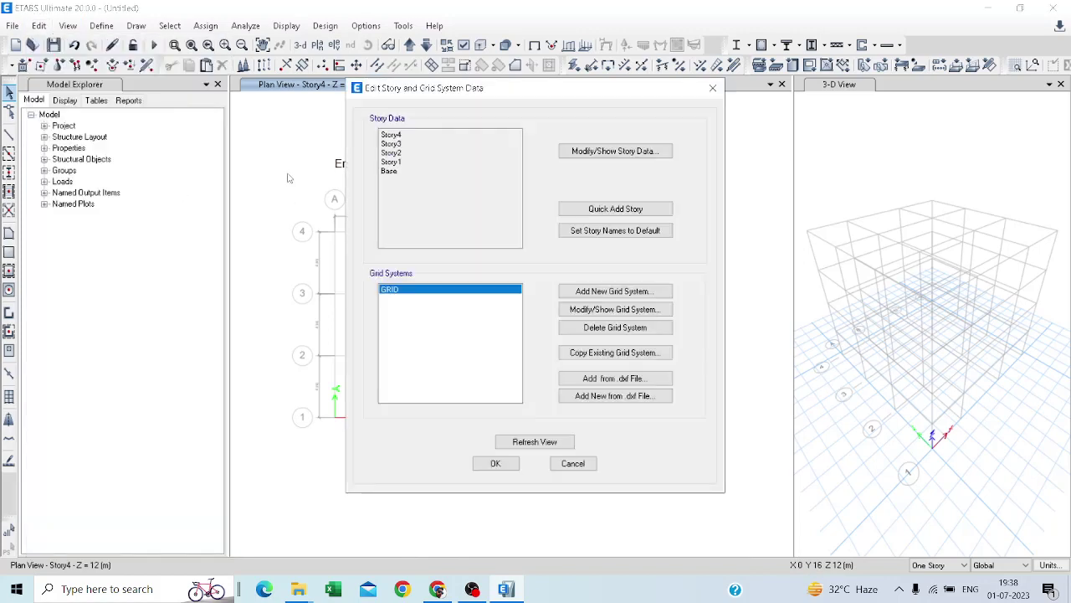
left_click(613, 309)
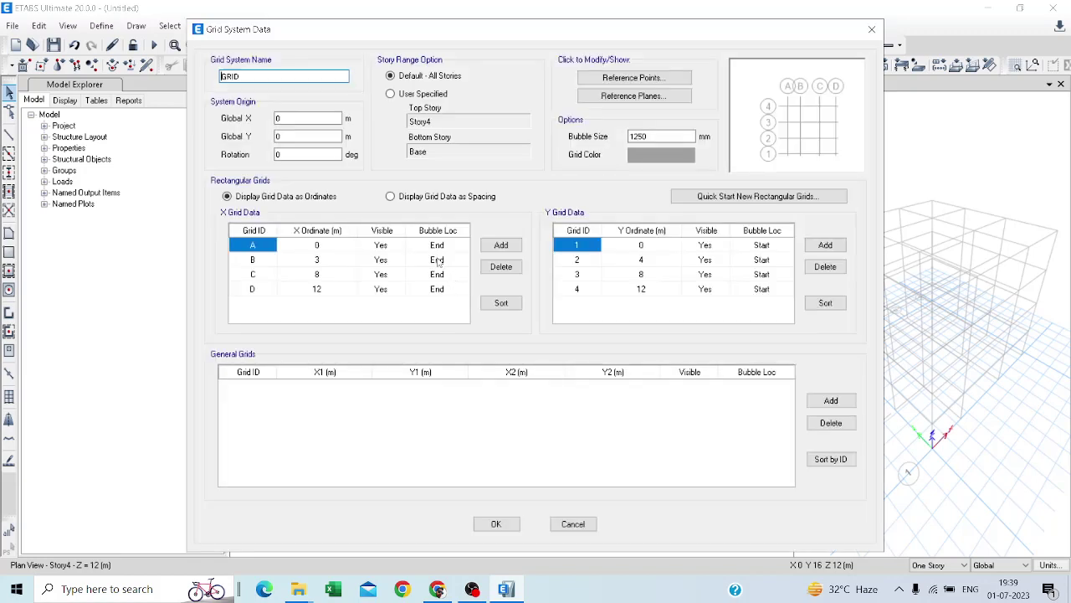
left_click(324, 293)
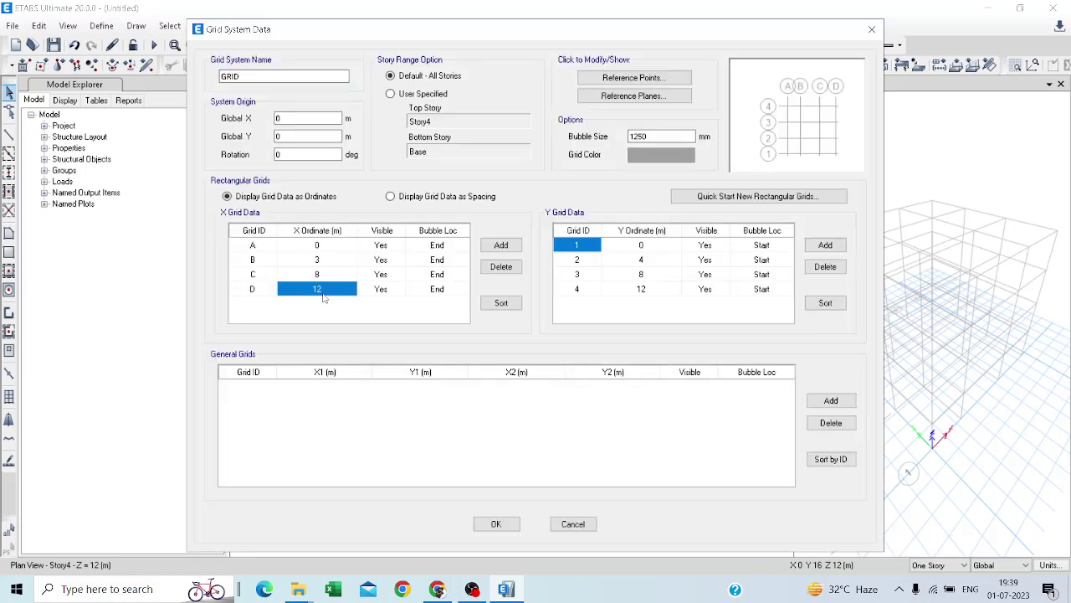
left_click(503, 244)
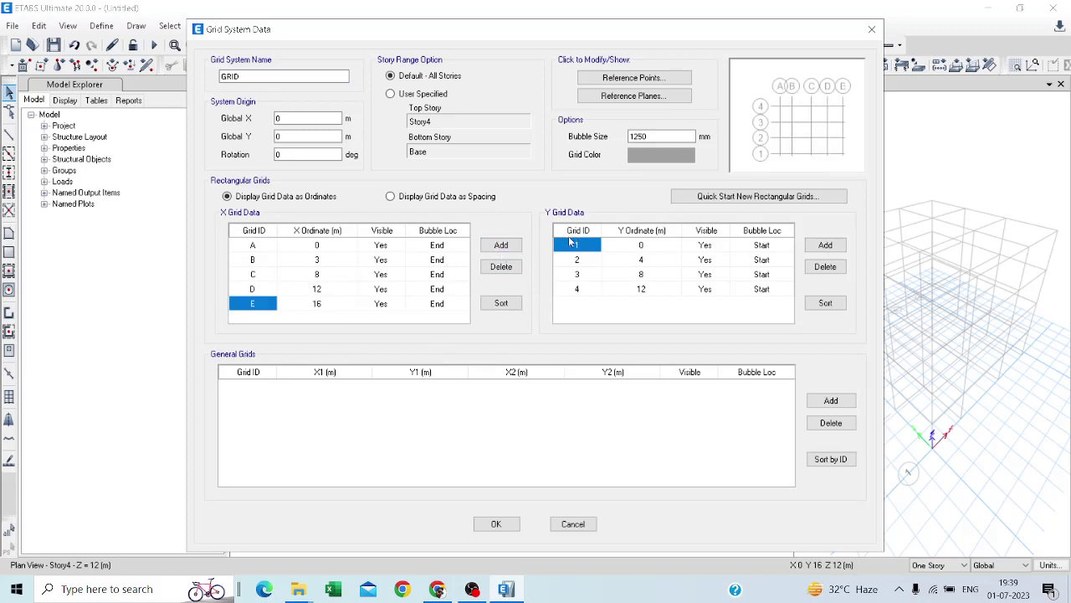
left_click(318, 306)
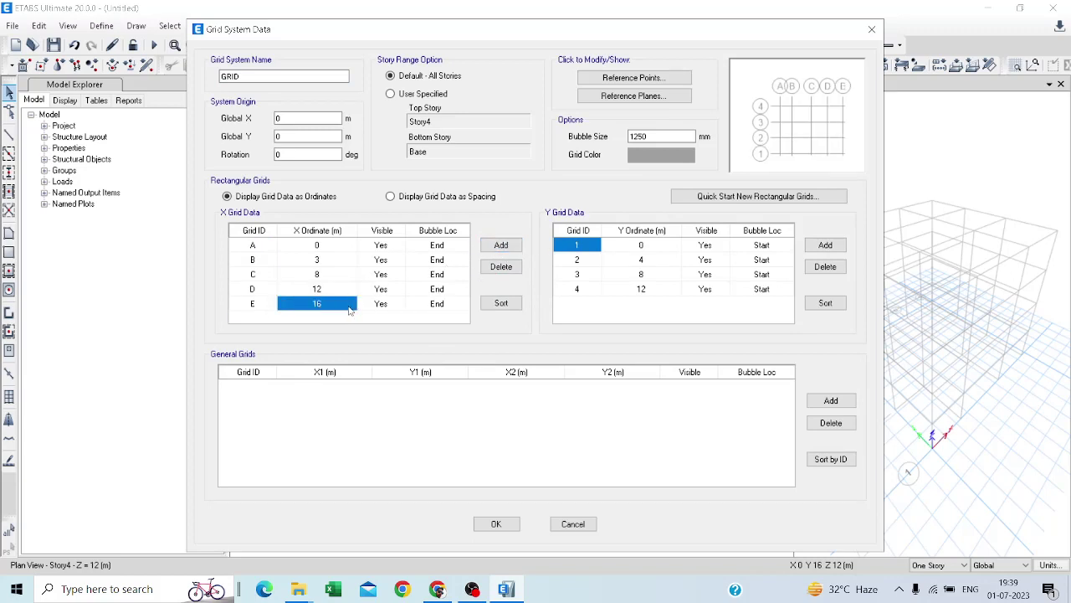
type("15")
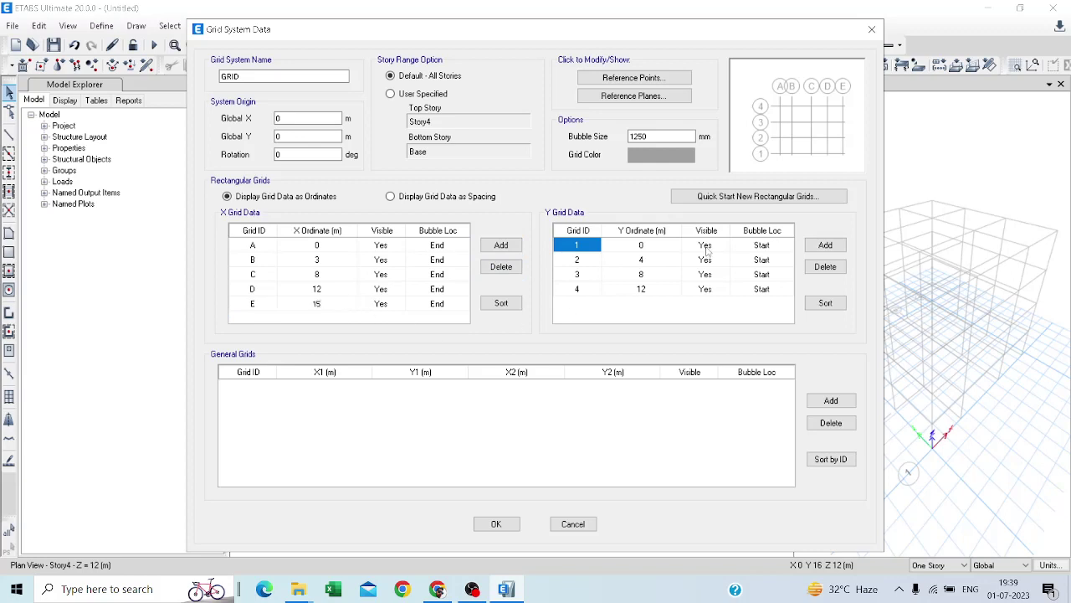
- Add Y grid line 5 with an ordinate of 15 m, refresh the view and apply the grid changes to the model
left_click(641, 288)
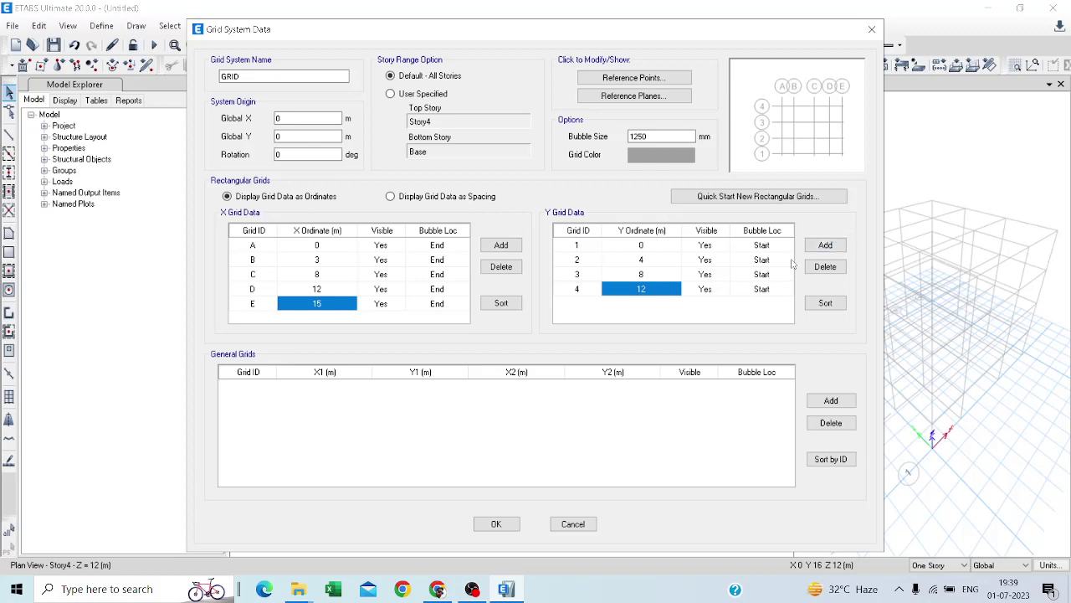
left_click(823, 245)
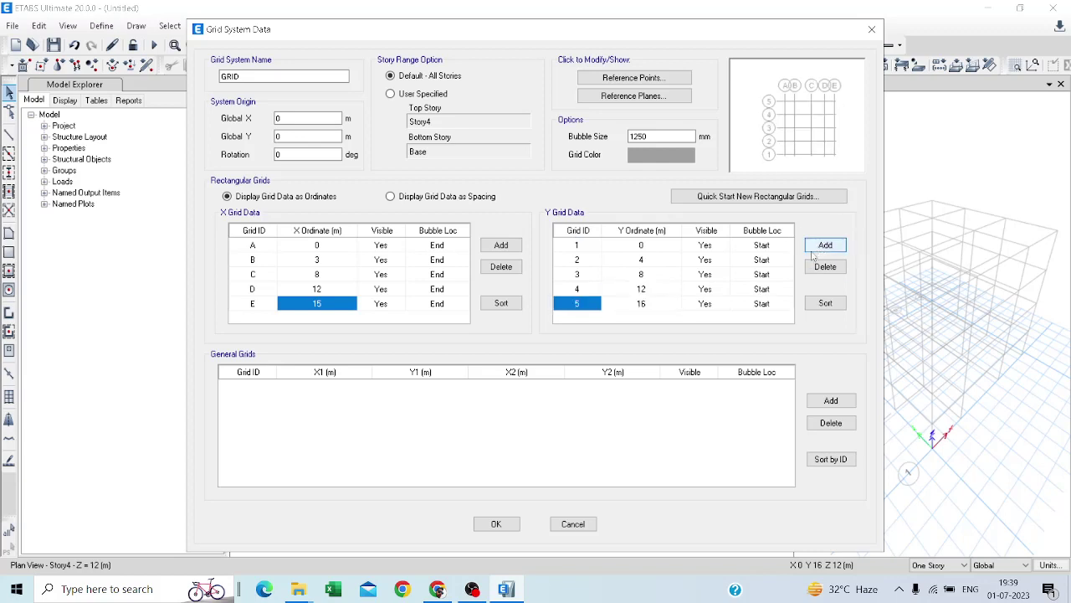
left_click(649, 307)
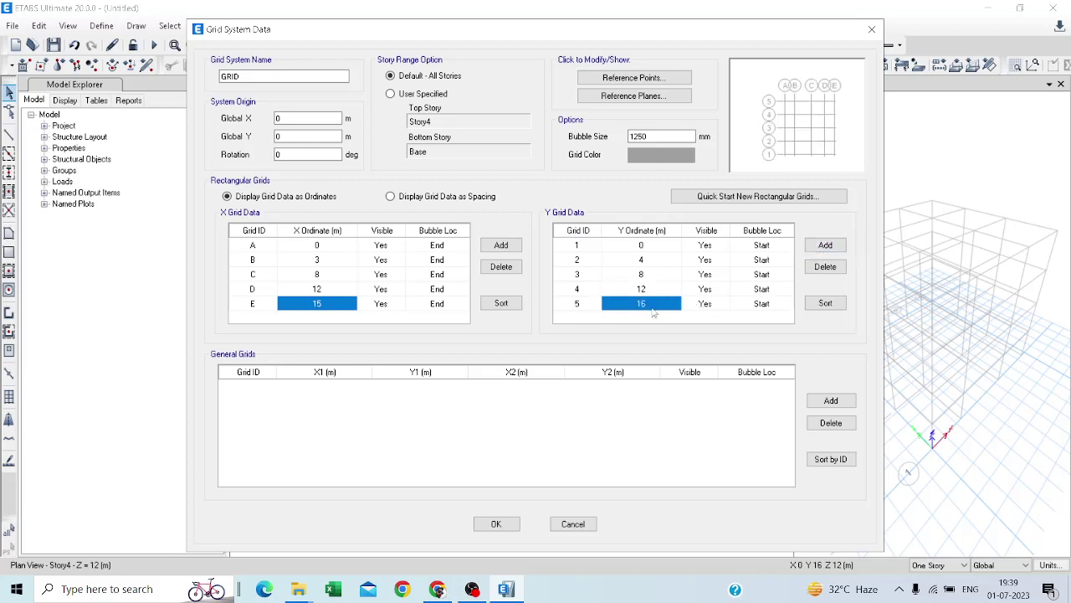
type("15")
key("Return")
left_click(495, 523)
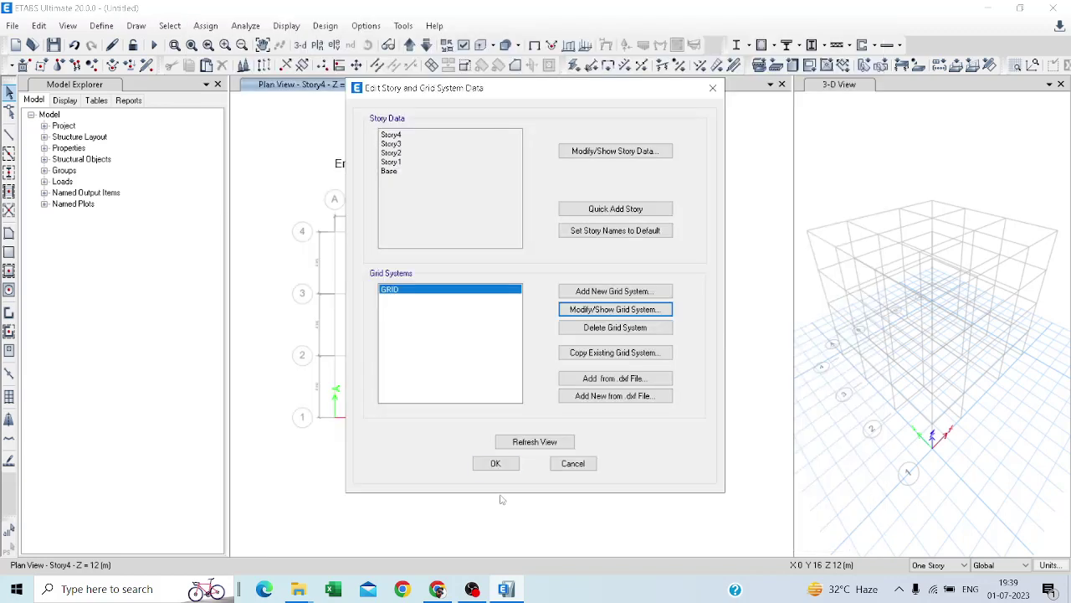
left_click(516, 445)
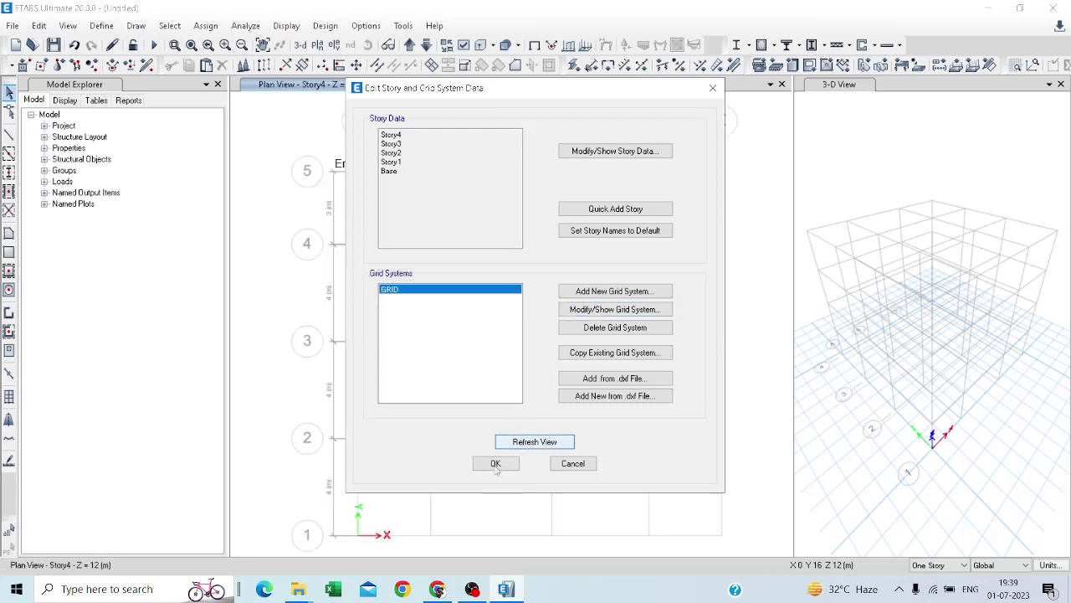
left_click(495, 465)
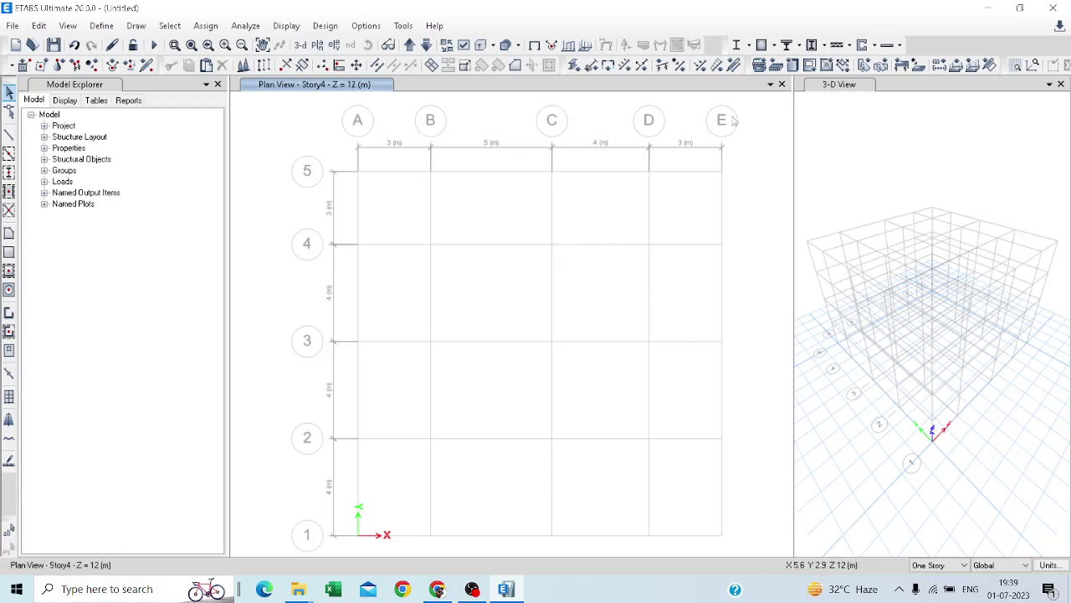
- Check the X spacings between grid lines A to E and the Y spacings between 1 to 5 in the Story4 plan view
scroll(494, 268, "down", 2)
scroll(556, 217, "up", 2)
scroll(555, 217, "up", 2)
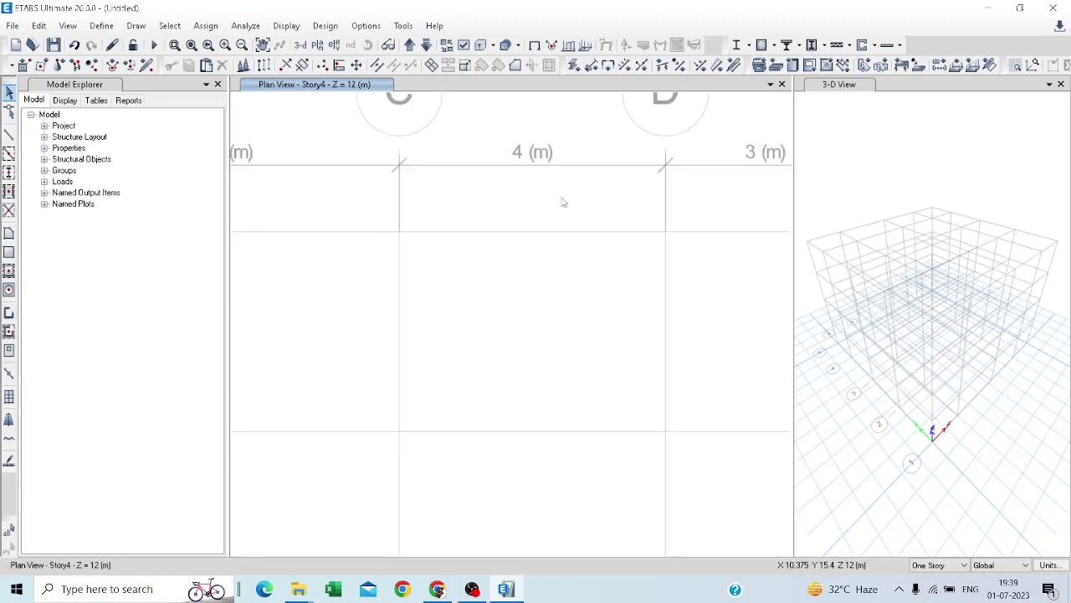
scroll(564, 201, "down", 2)
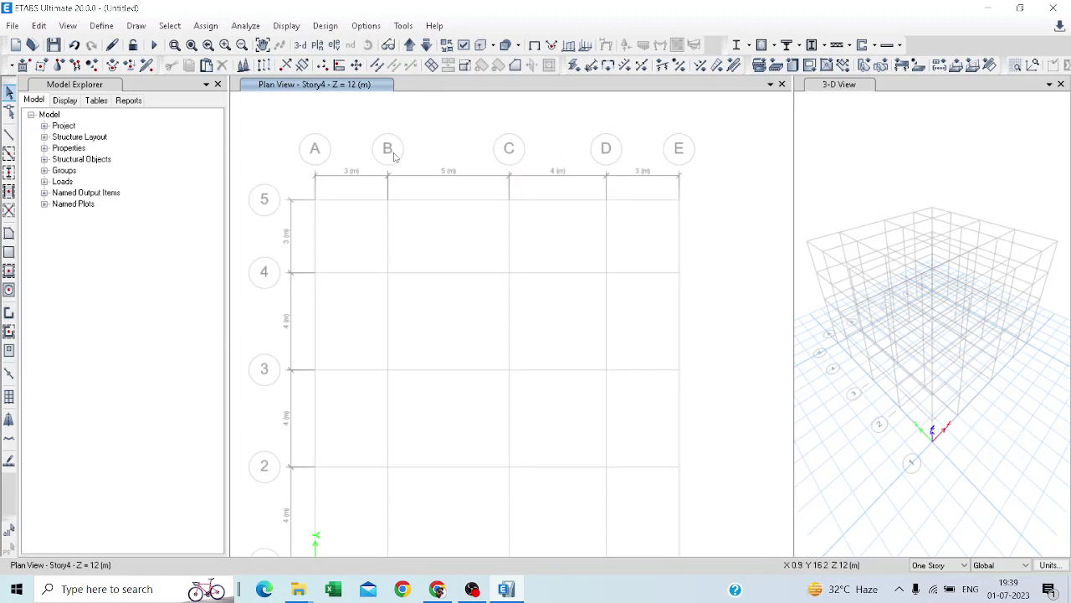
scroll(390, 148, "down", 2)
scroll(374, 338, "up", 2)
scroll(374, 338, "up", 1)
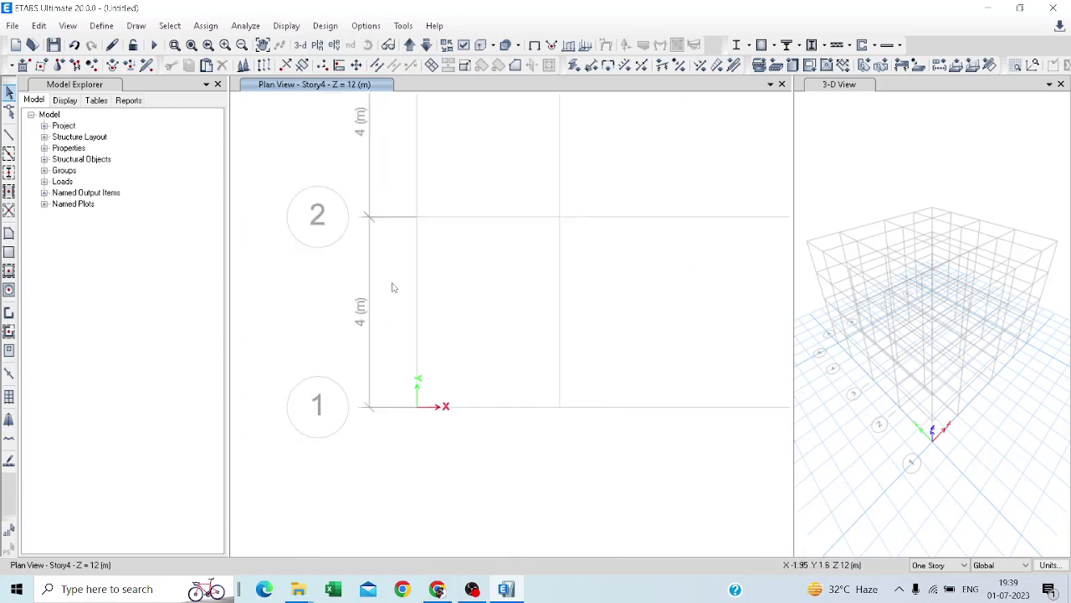
scroll(369, 268, "down", 3)
scroll(390, 240, "up", 3)
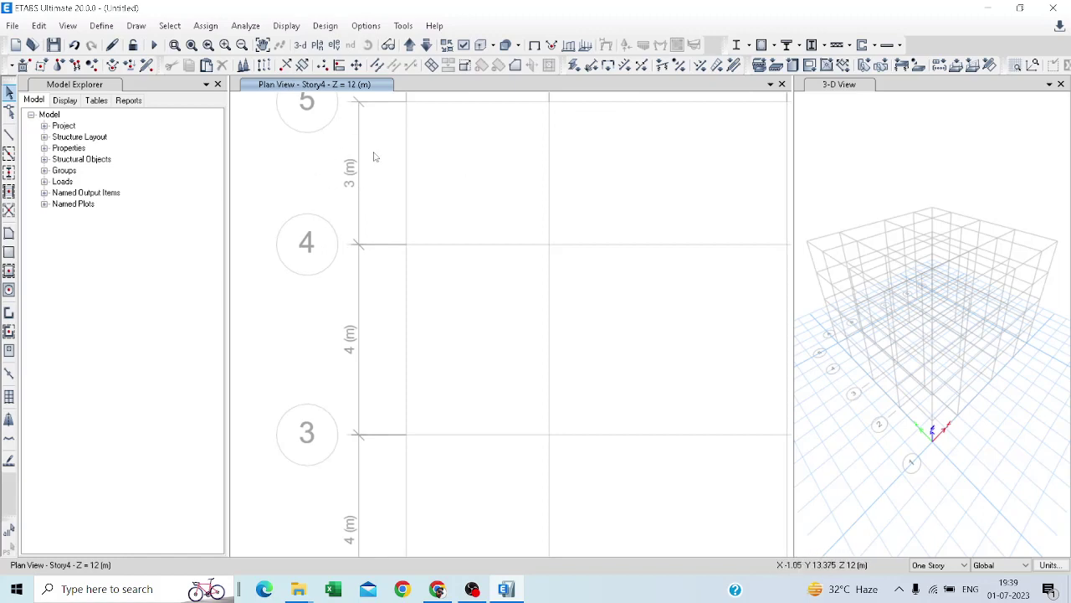
scroll(307, 244, "down", 3)
scroll(319, 240, "down", 2)
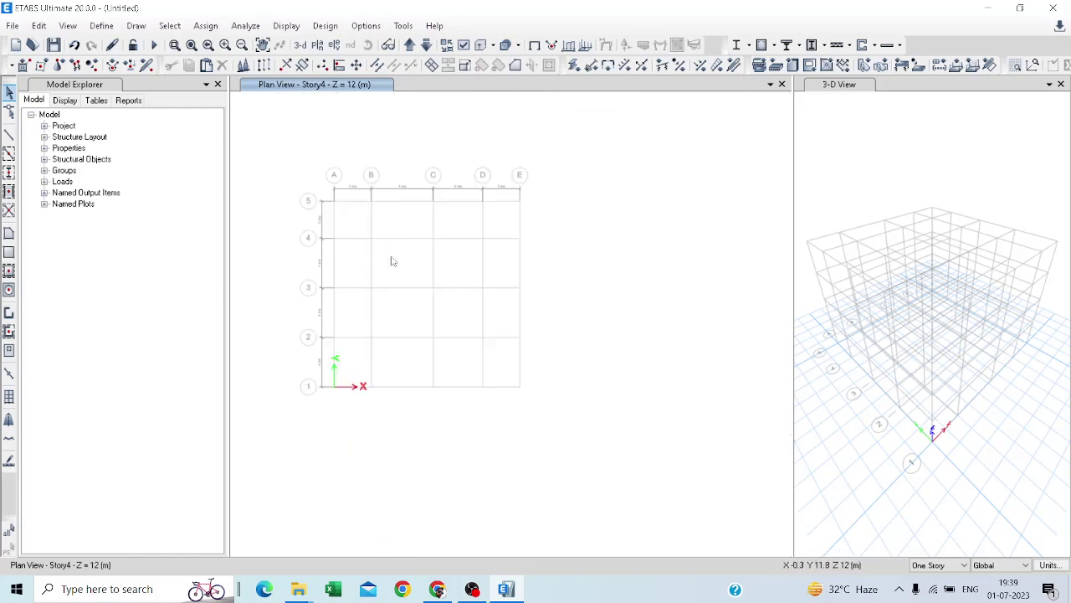
scroll(405, 263, "up", 2)
scroll(404, 265, "down", 2)
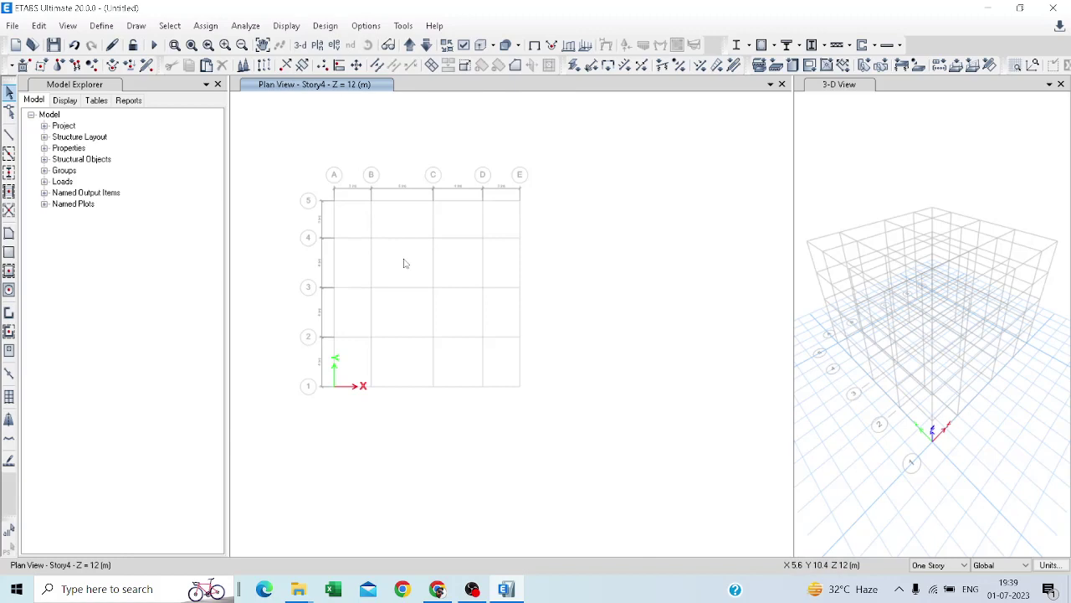